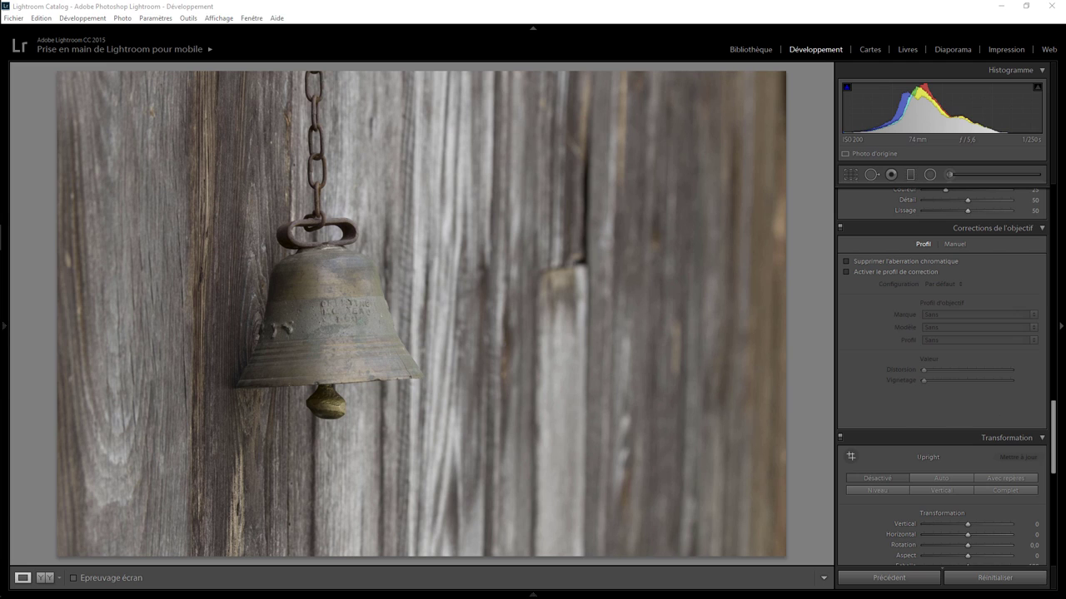
- Crop the bell photo tighter from the top-right corner and reposition it so the bell sits larger
drag(1059, 418, 1059, 203)
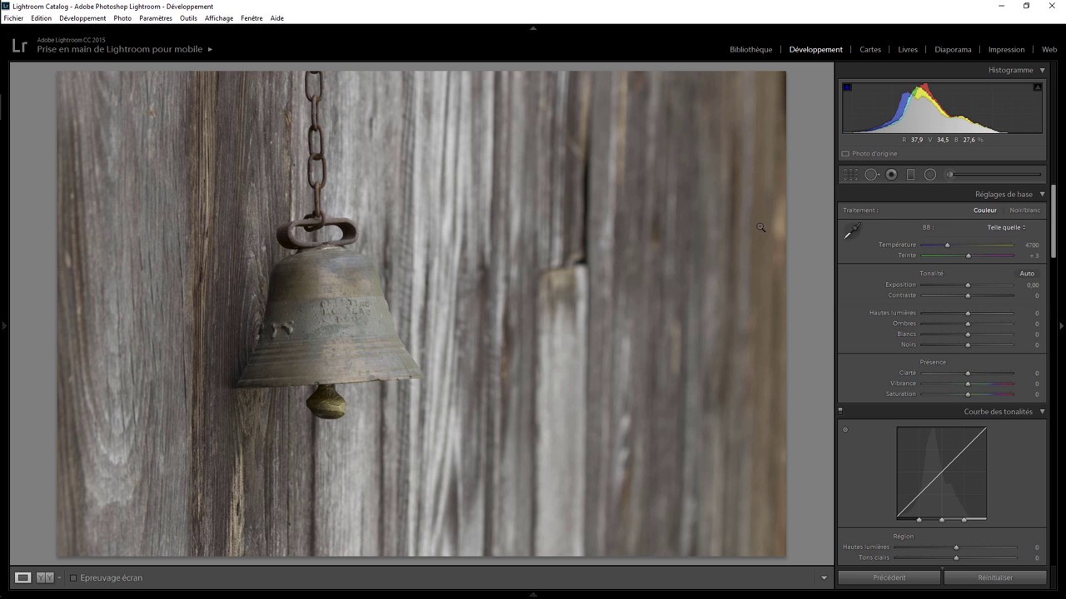
key(r)
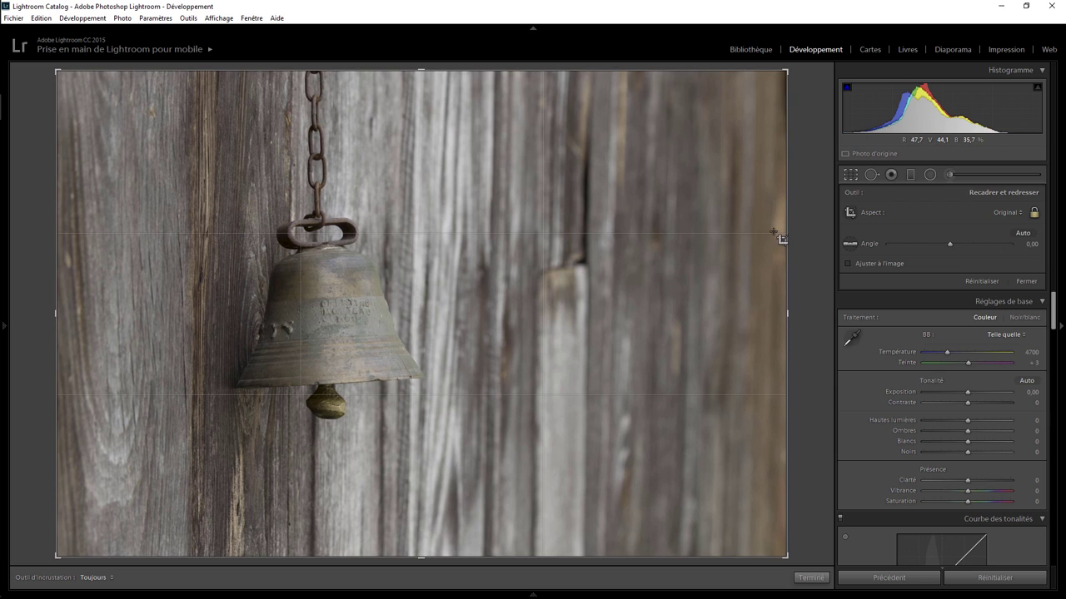
drag(784, 71, 768, 82)
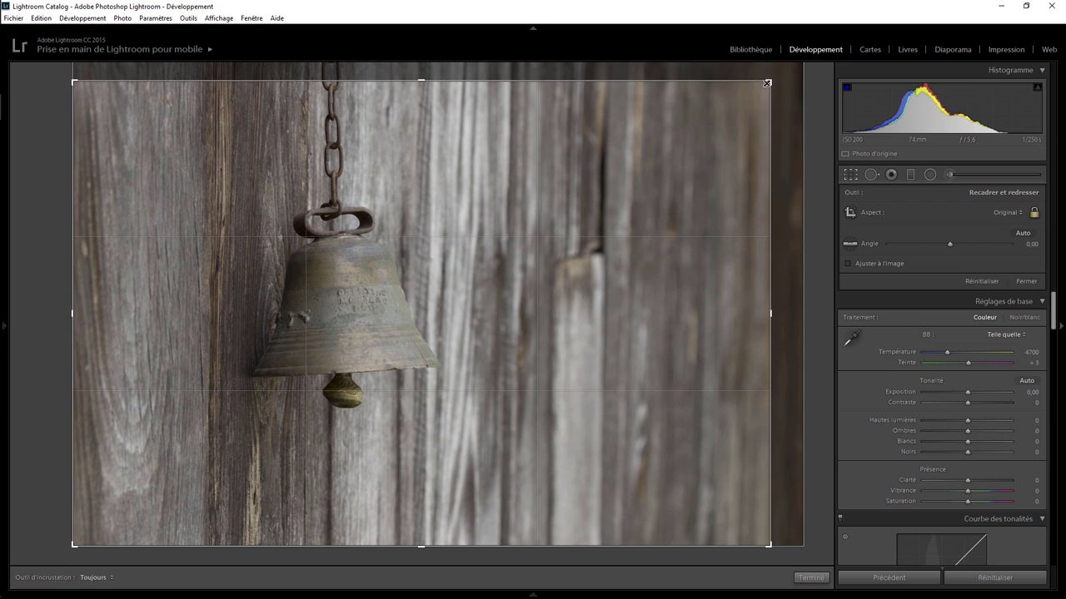
drag(767, 83, 762, 87)
drag(432, 304, 412, 302)
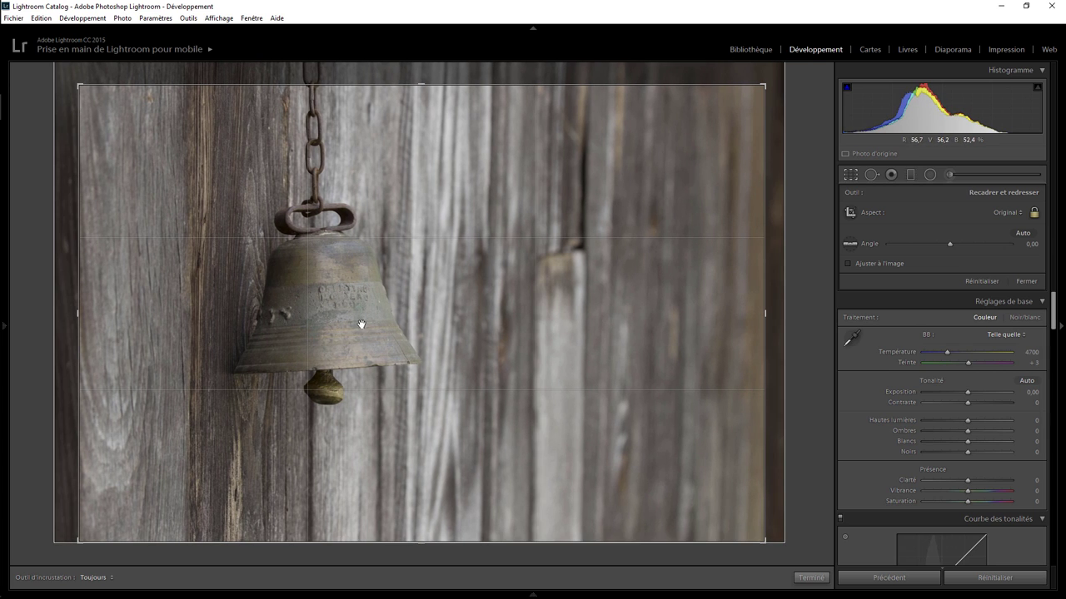
drag(348, 312, 348, 334)
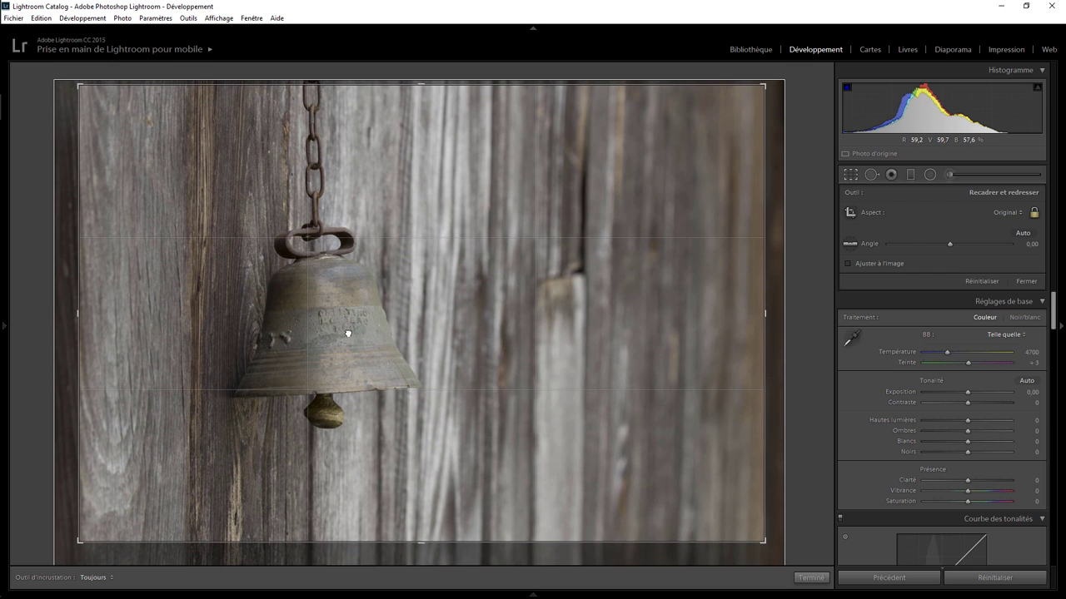
click(810, 578)
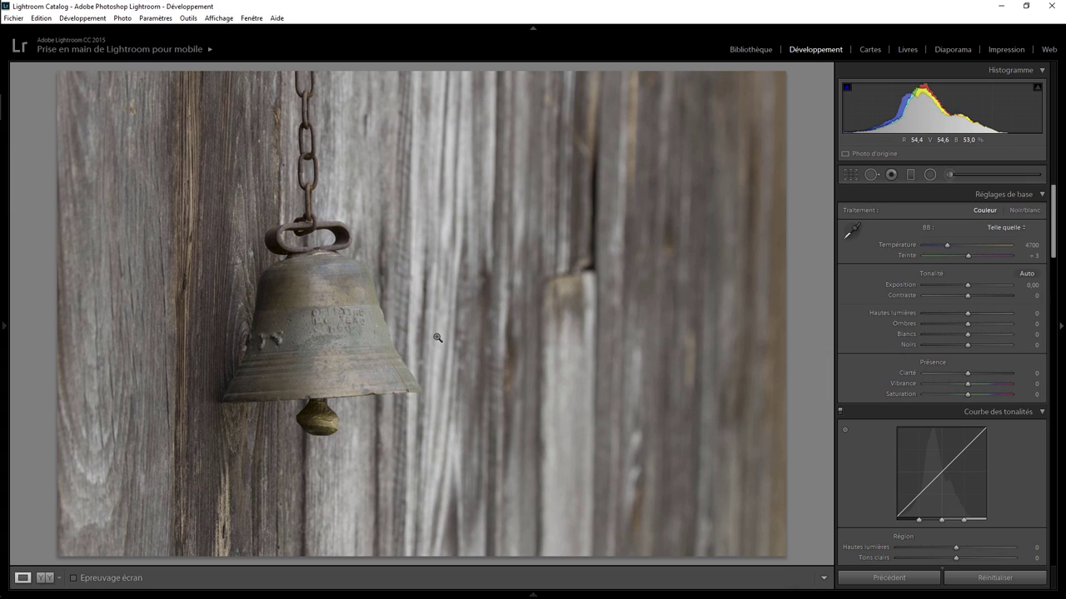
- Set Basic panel Exposure +0.41, Contrast +54, Whites +20 and Clarity +40
click(968, 287)
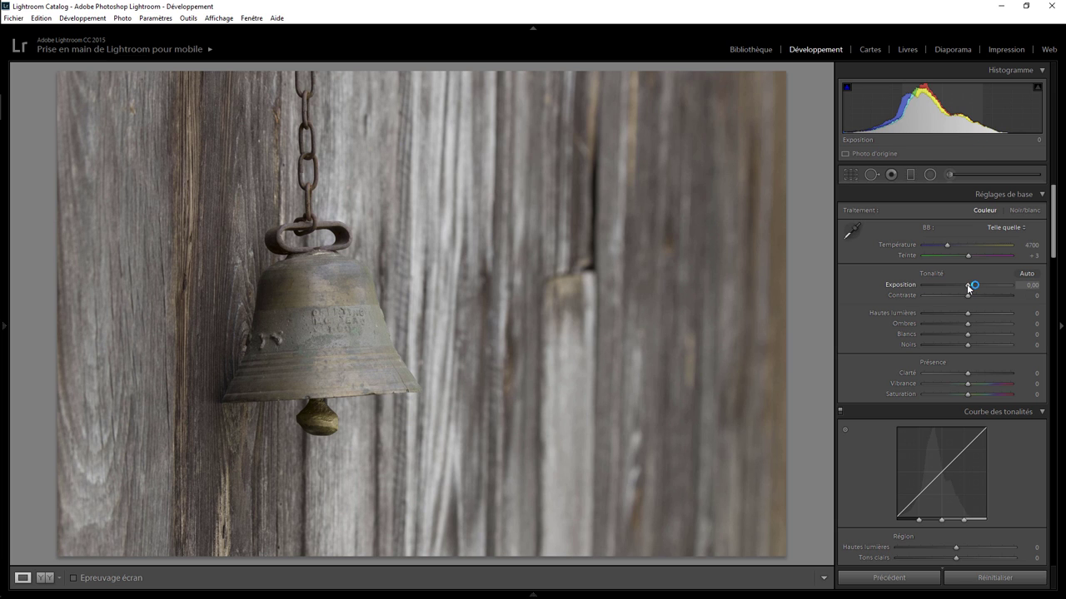
drag(968, 288, 995, 294)
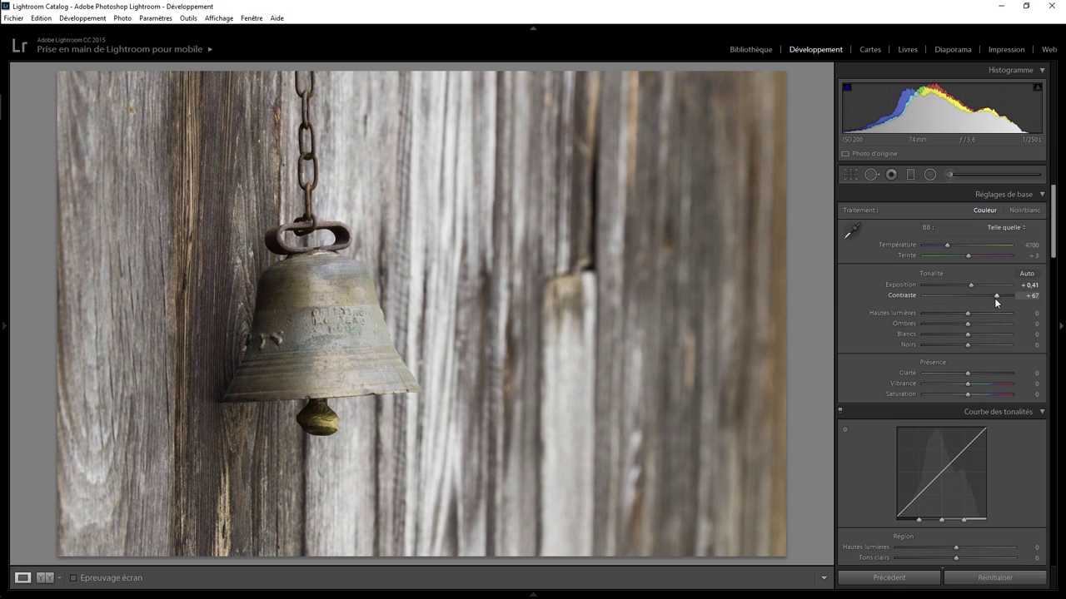
drag(994, 293, 987, 297)
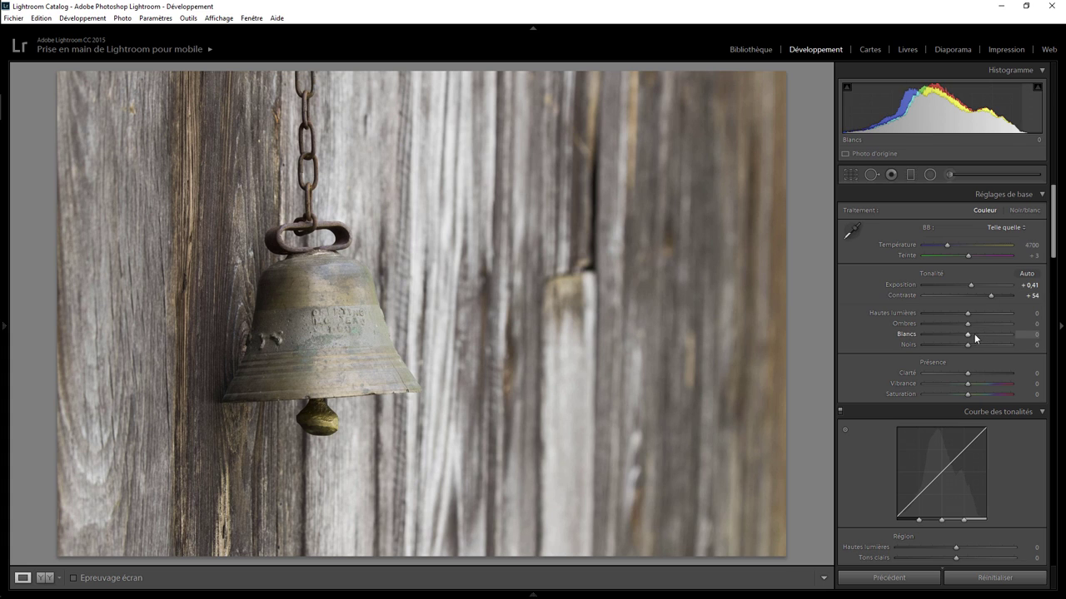
drag(967, 332, 976, 332)
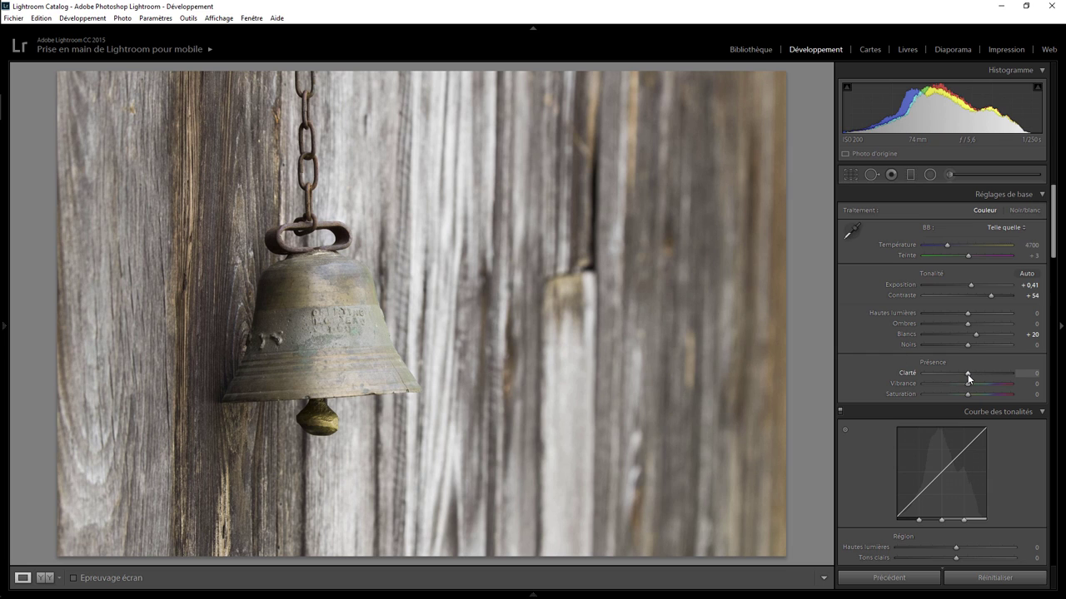
mouse_move(968, 378)
mouse_down()
mouse_move(994, 372)
mouse_move(978, 374)
mouse_move(986, 381)
mouse_up()
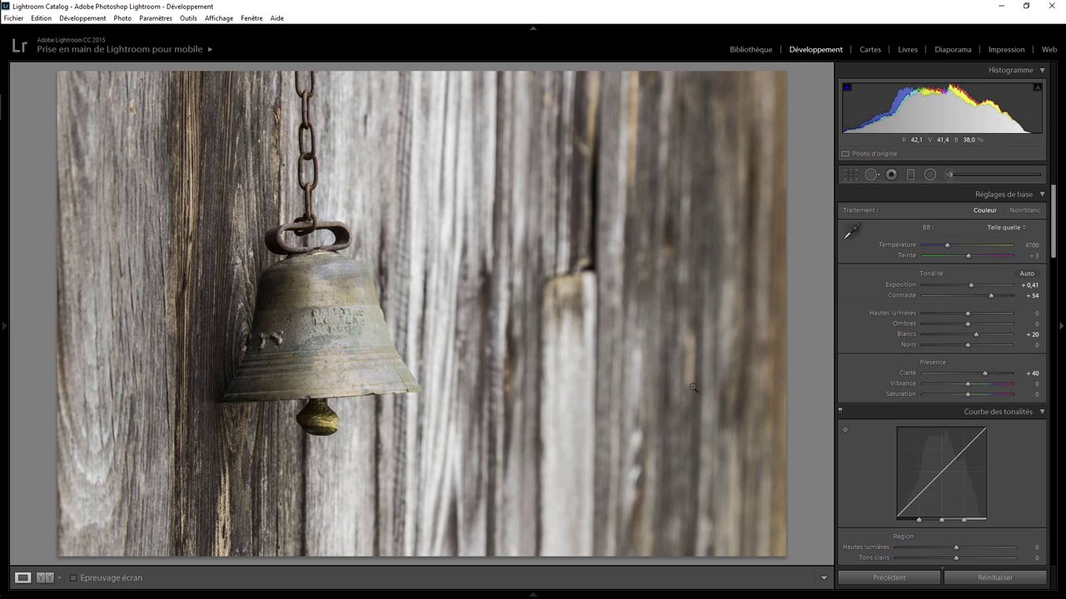
- Add a radial filter over the bell's left side with clarity reset and exposure +0.44
click(931, 174)
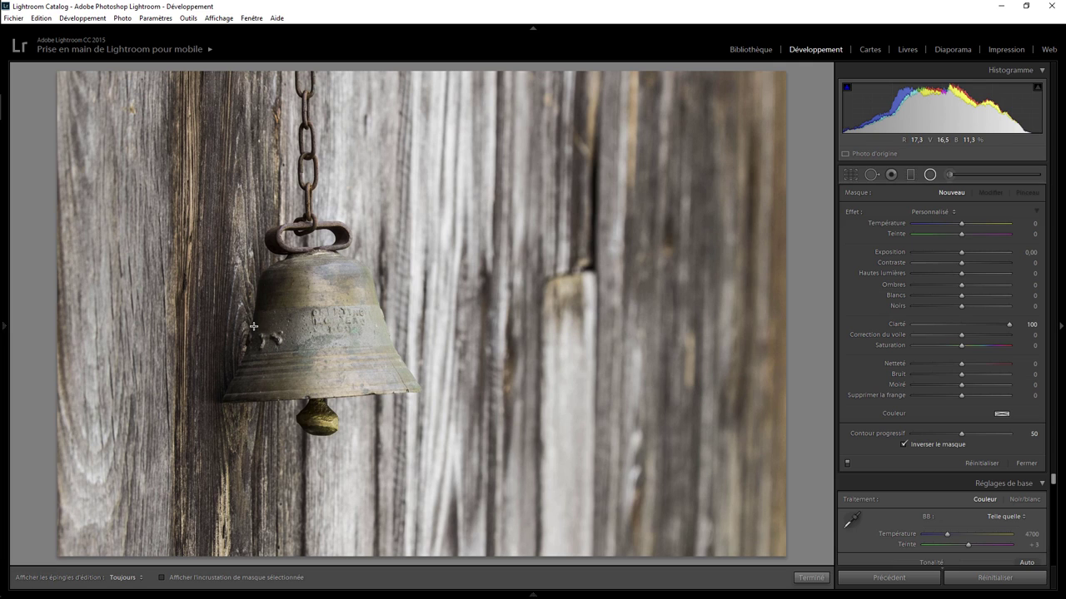
drag(258, 310, 337, 473)
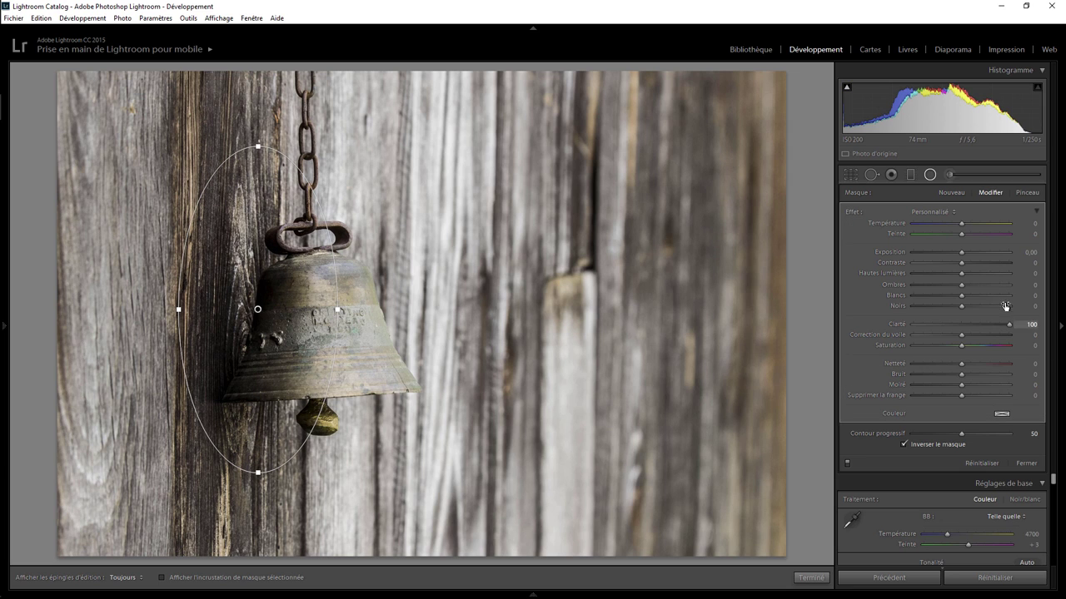
double_click(855, 214)
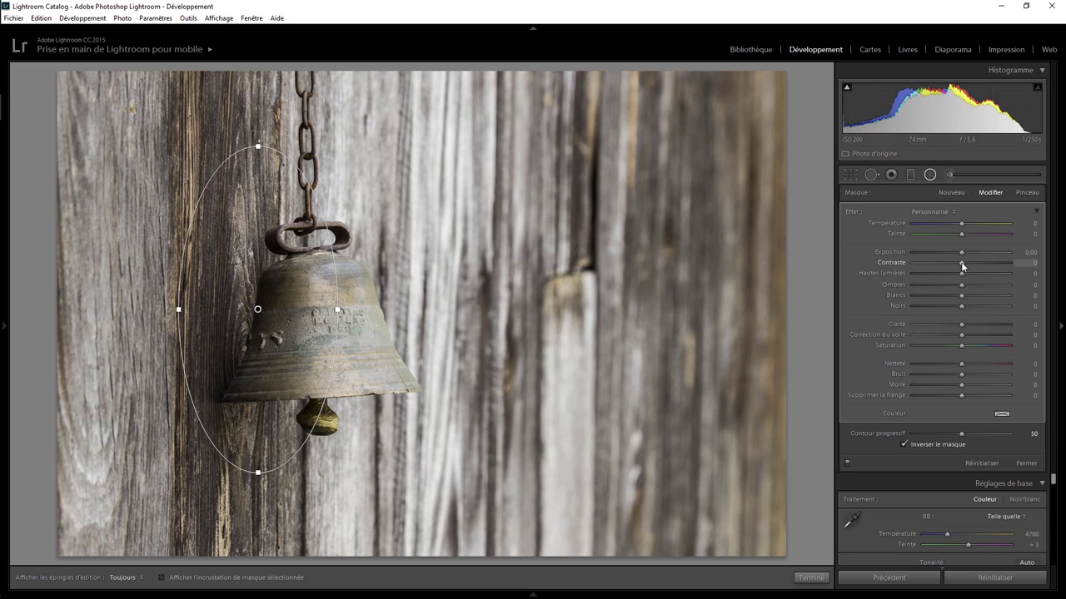
drag(961, 255, 967, 256)
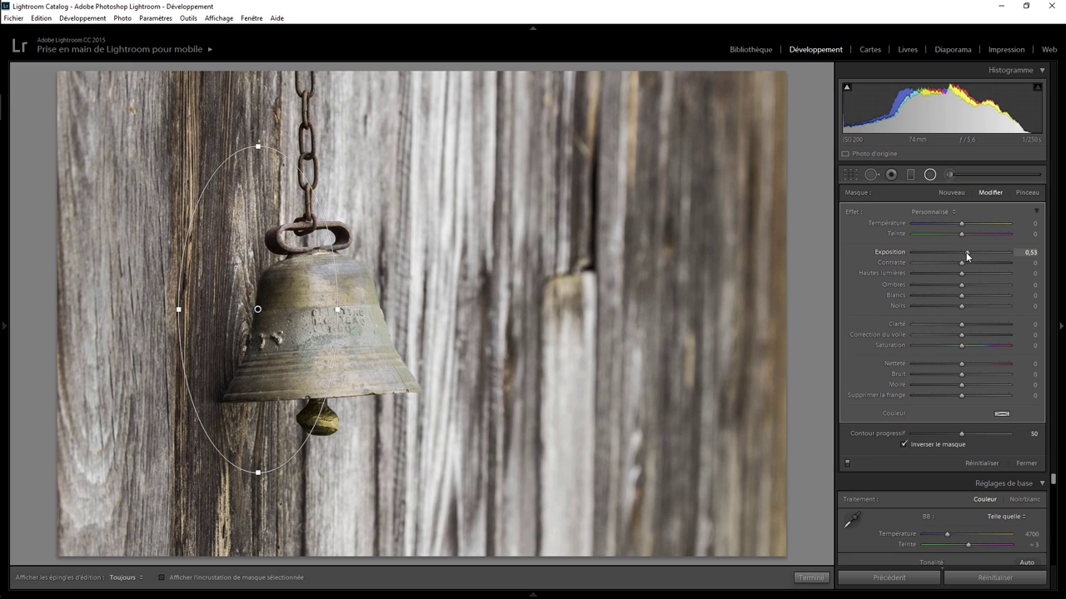
drag(257, 308, 263, 346)
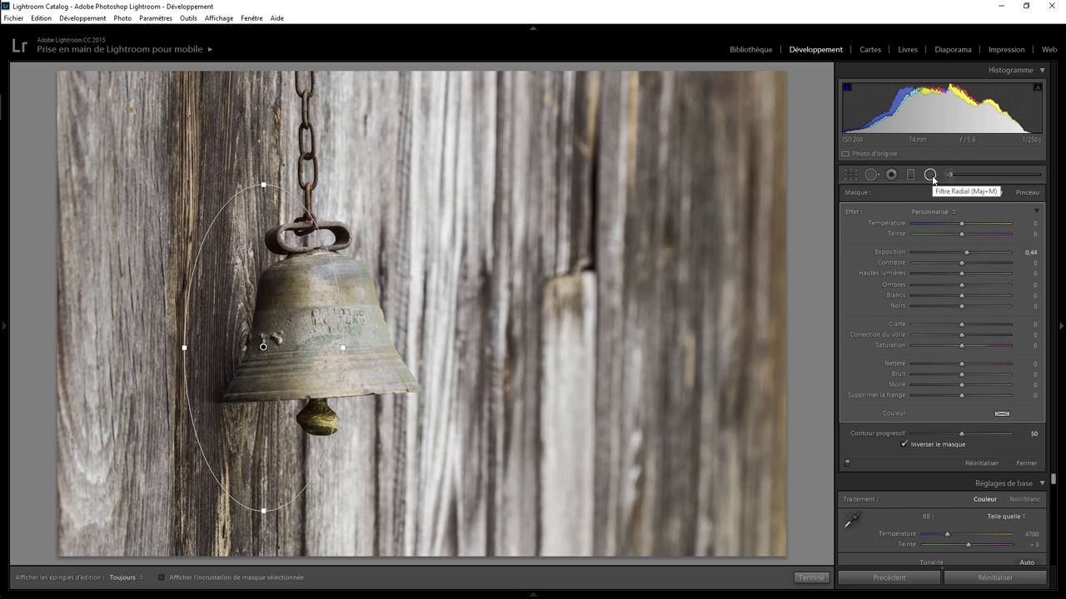
click(932, 175)
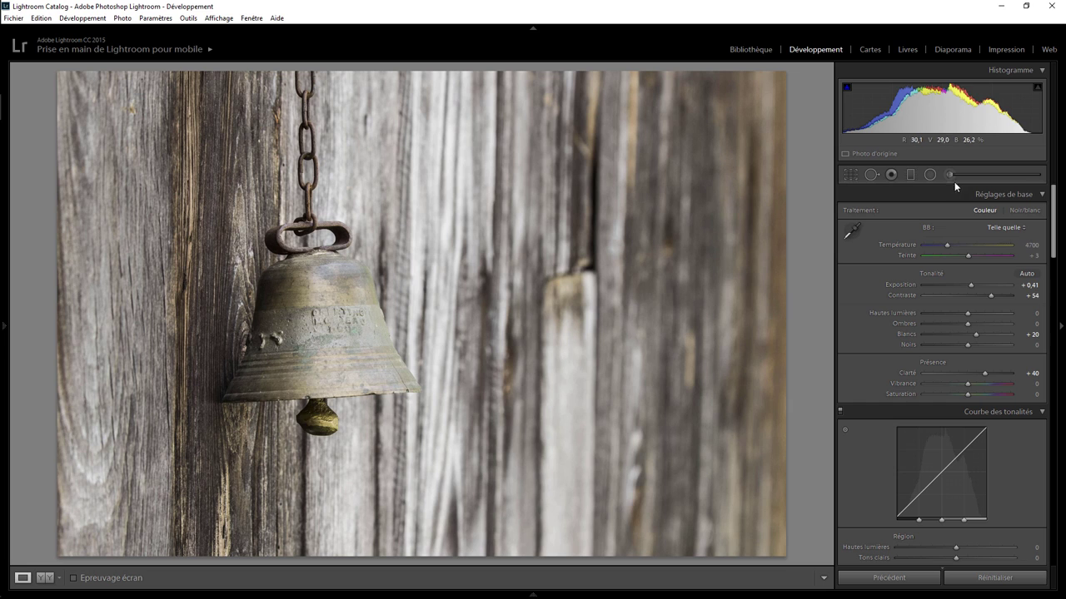
- Add a second radial filter around the bell with Clarity 100 and Contrast 39
click(932, 174)
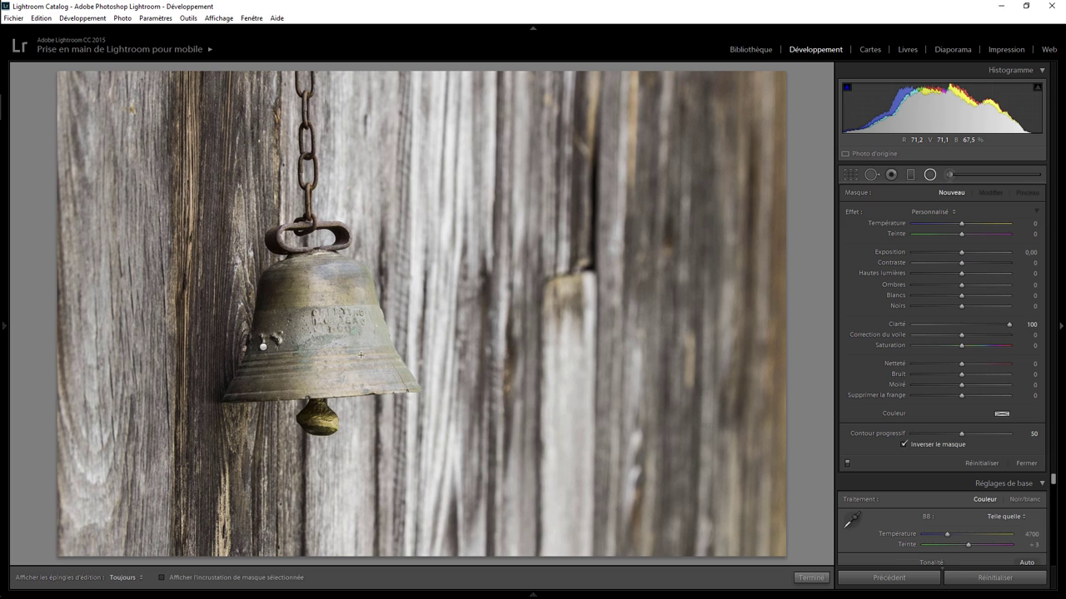
drag(331, 314, 428, 443)
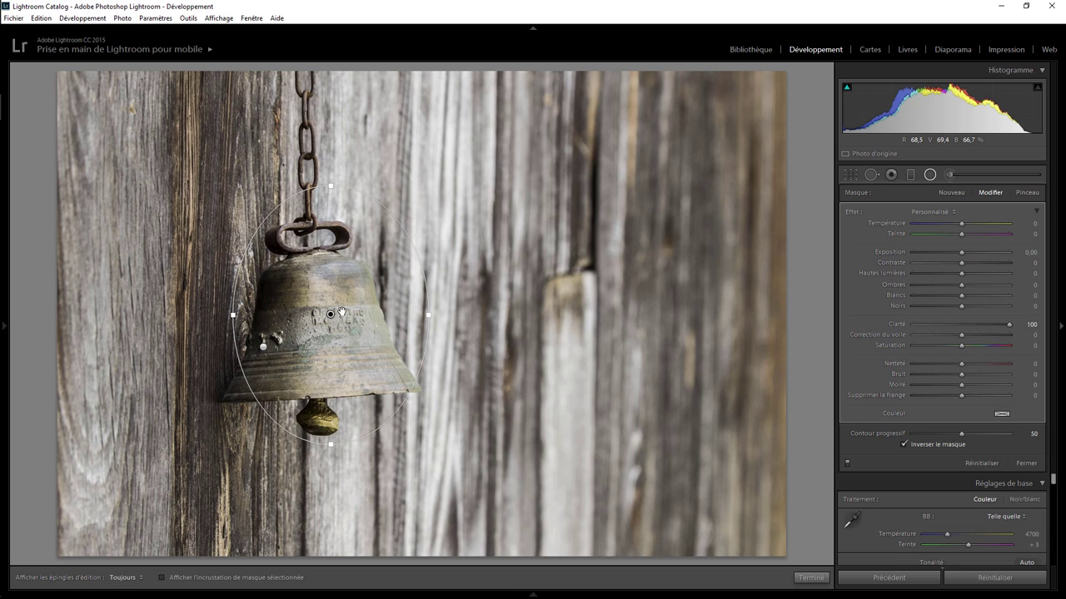
drag(341, 311, 352, 333)
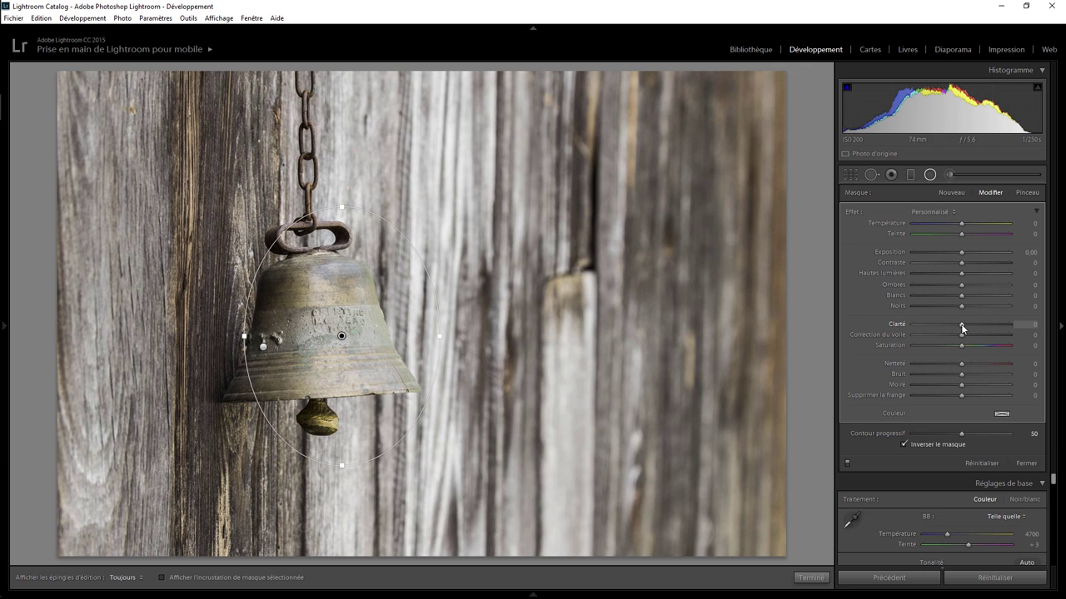
mouse_move(995, 329)
mouse_down()
mouse_move(1024, 331)
mouse_move(1012, 325)
mouse_up()
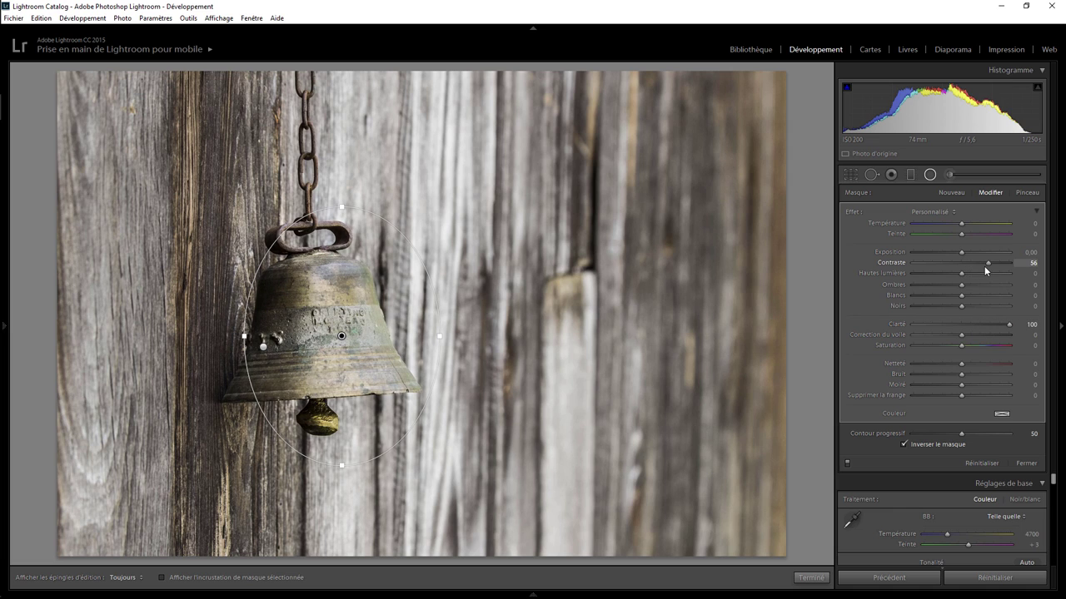
drag(985, 270, 962, 272)
drag(976, 276, 979, 274)
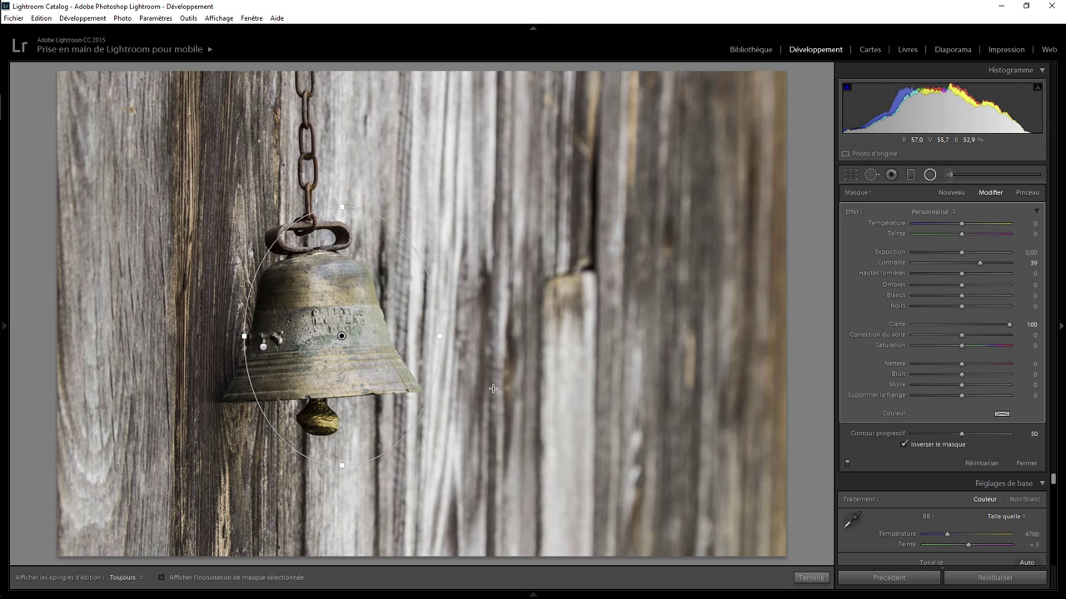
click(810, 578)
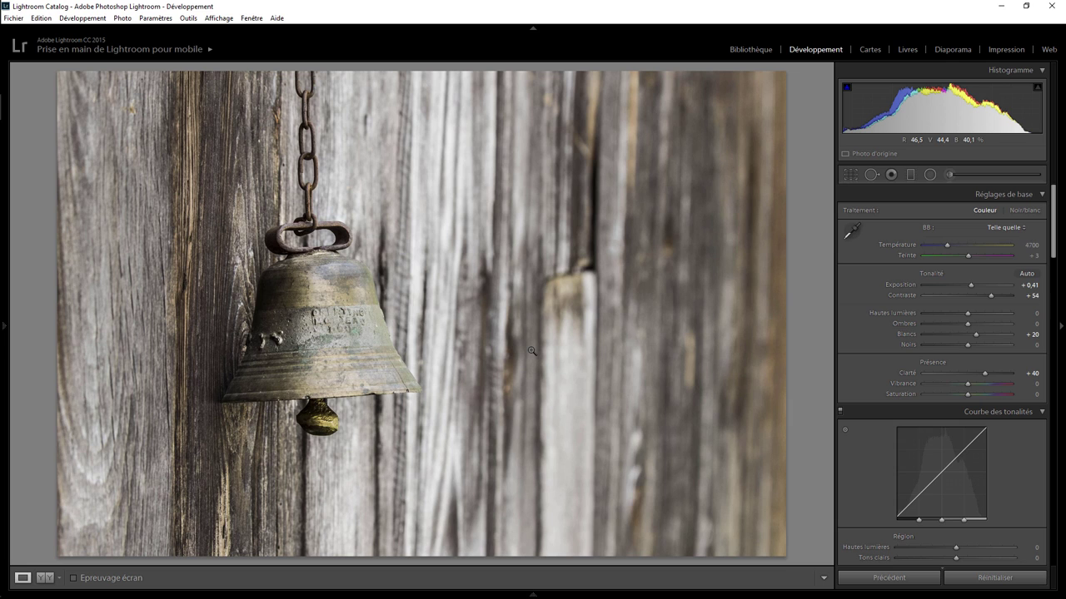
- Raise HSL luminance of yellow to +12 and orange to +41
drag(1053, 247, 1064, 345)
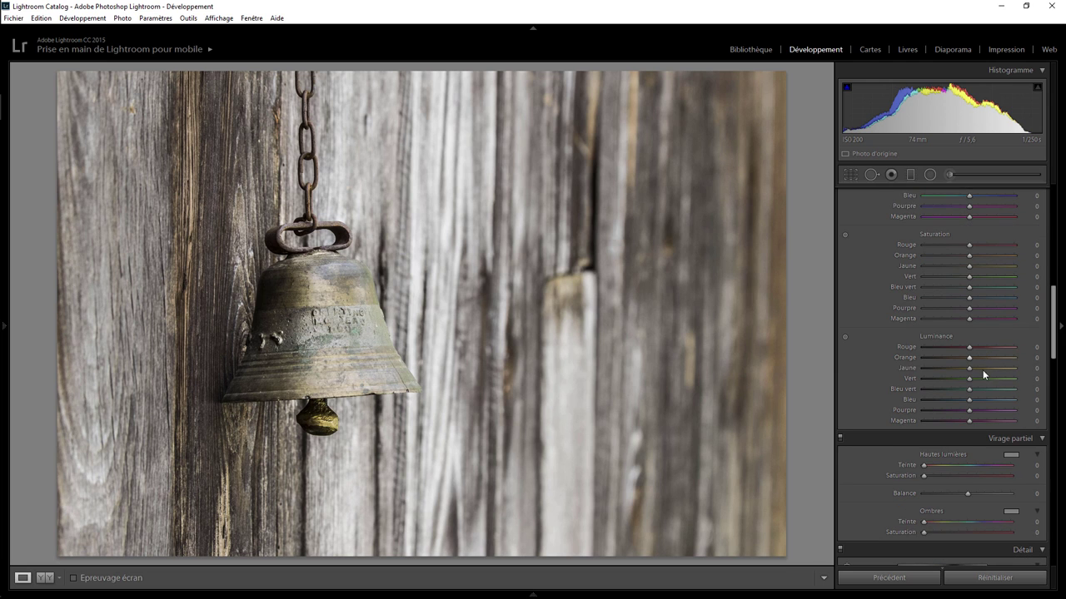
mouse_move(946, 370)
mouse_down()
mouse_move(997, 364)
mouse_move(951, 370)
mouse_move(978, 374)
mouse_up()
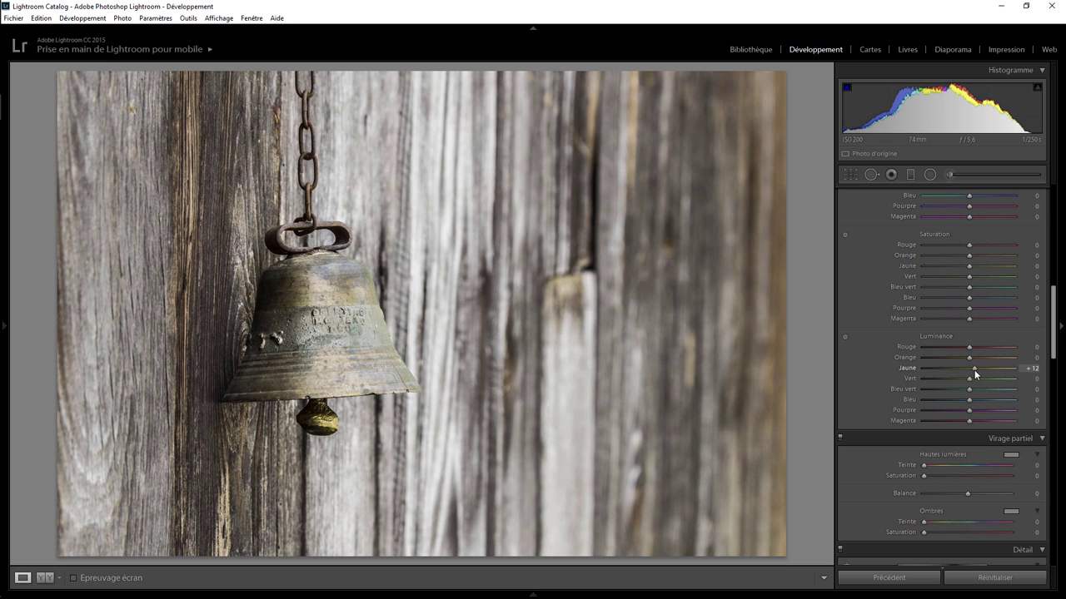
mouse_move(969, 357)
mouse_down()
mouse_move(934, 358)
mouse_move(999, 358)
mouse_up()
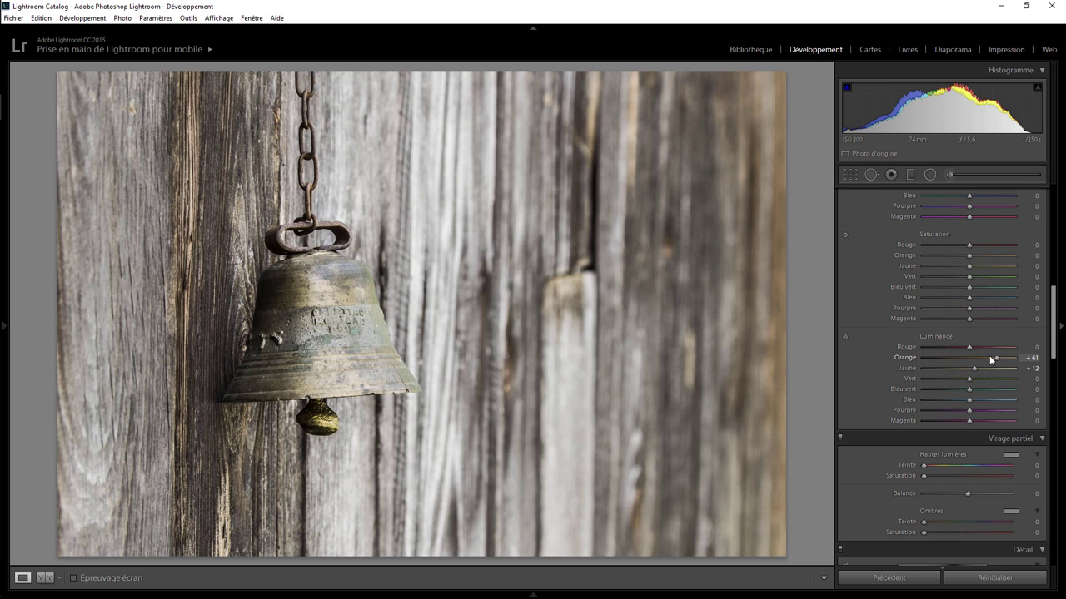
mouse_move(989, 359)
mouse_down()
mouse_move(956, 357)
mouse_move(986, 360)
mouse_up()
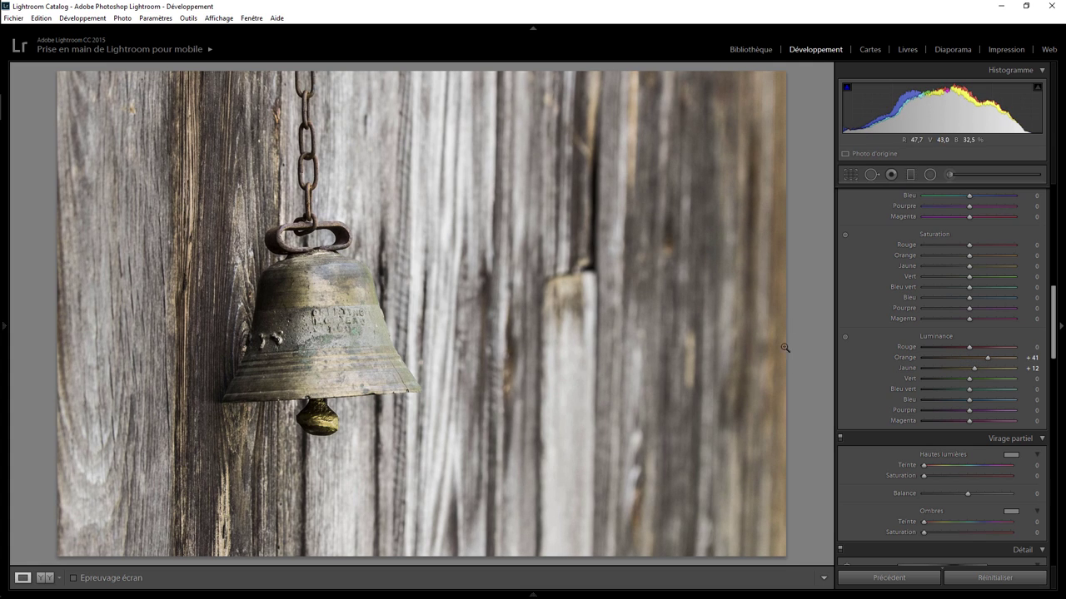
- Add a graduated filter across the wall beside the bell with clarity reset and Saturation −47
click(910, 175)
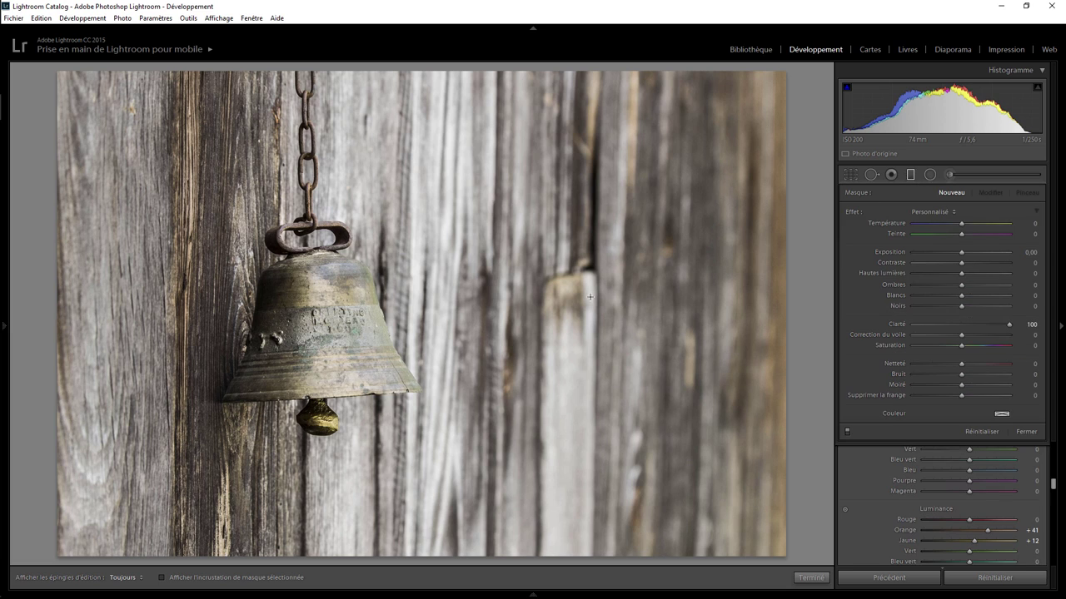
drag(519, 324, 439, 322)
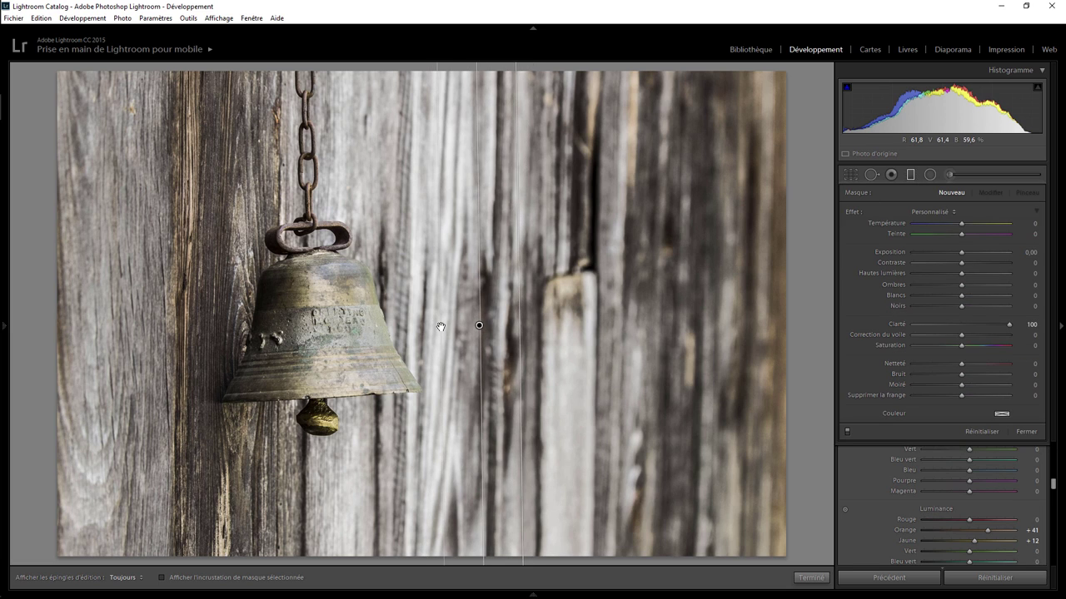
double_click(853, 211)
mouse_move(480, 324)
mouse_down()
mouse_move(412, 324)
mouse_move(433, 324)
mouse_up()
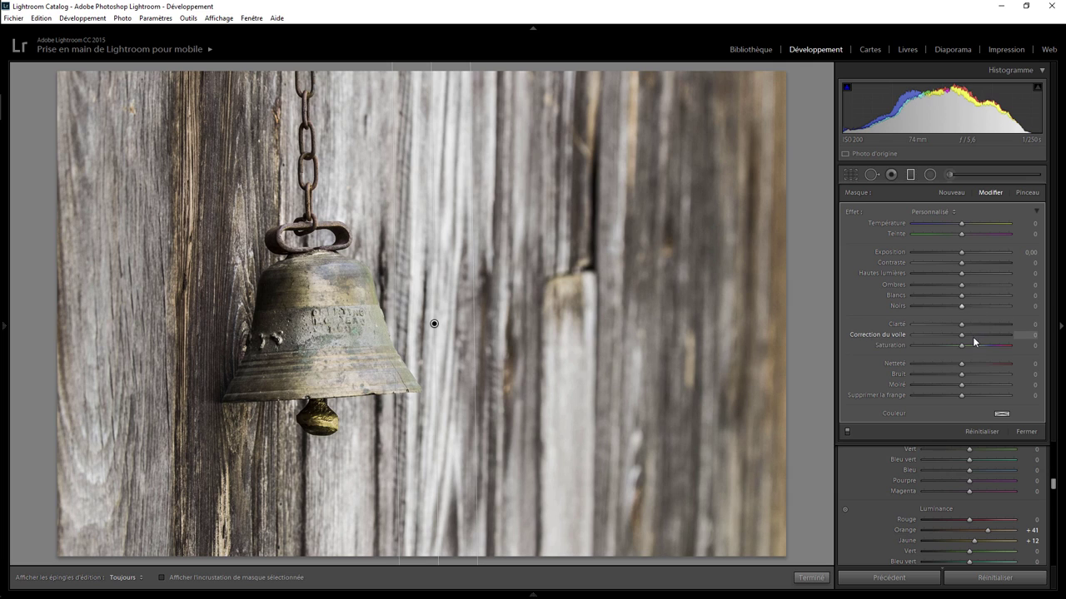
drag(961, 346, 936, 346)
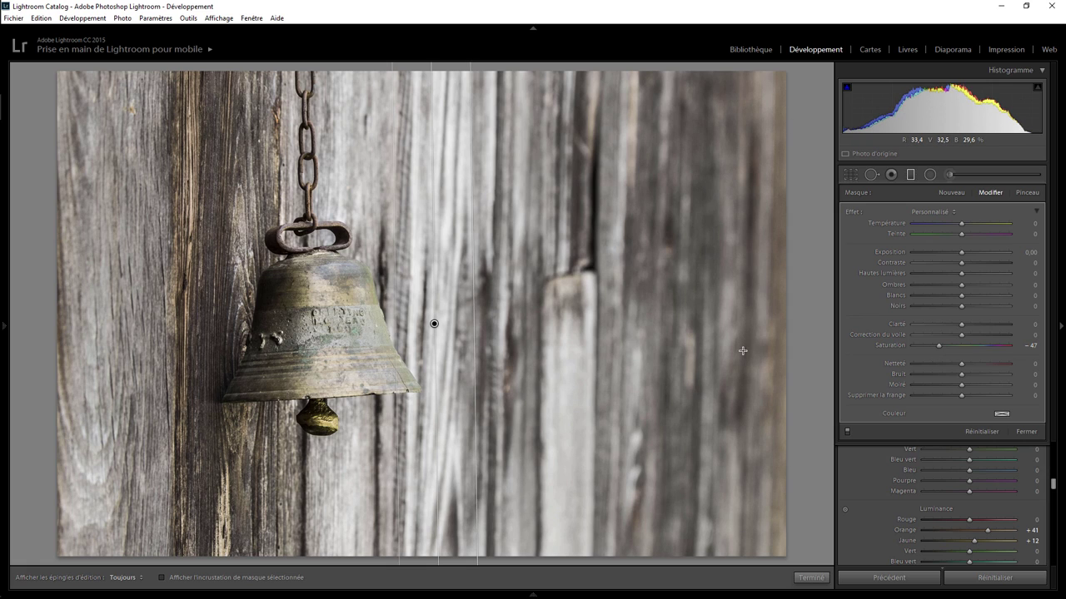
click(810, 577)
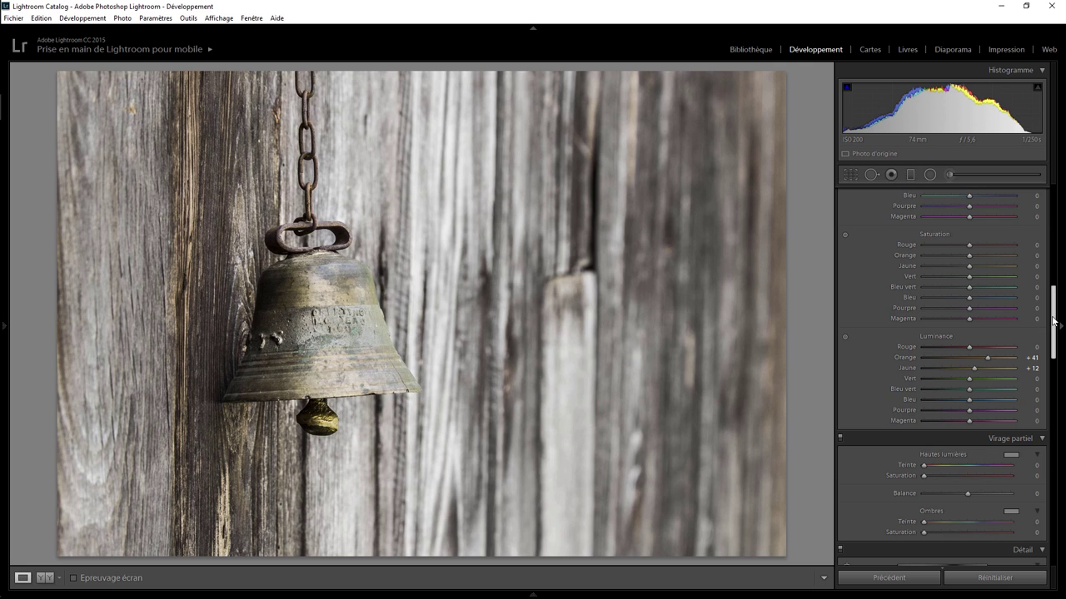
- Set the Post-Crop Vignetting Amount in the Effects panel to −13
drag(1054, 319, 1053, 349)
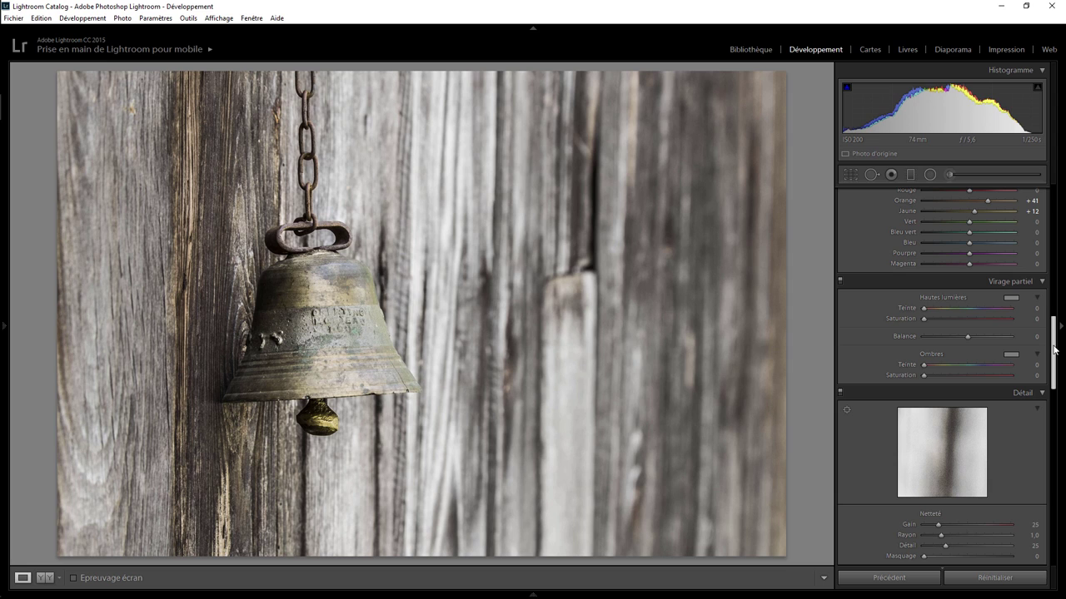
drag(1054, 350, 1063, 493)
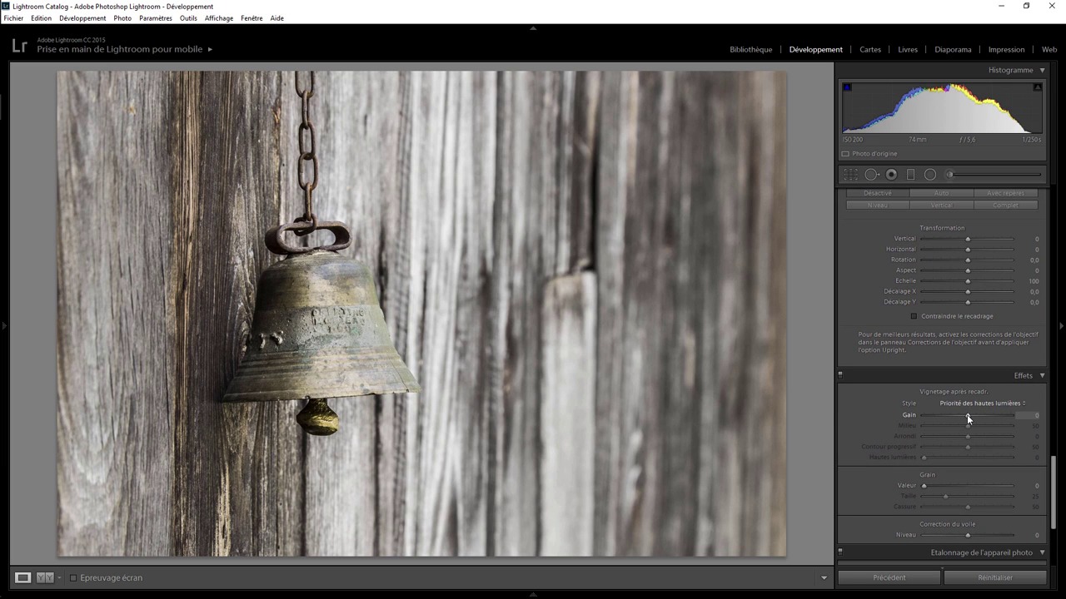
drag(966, 414, 961, 417)
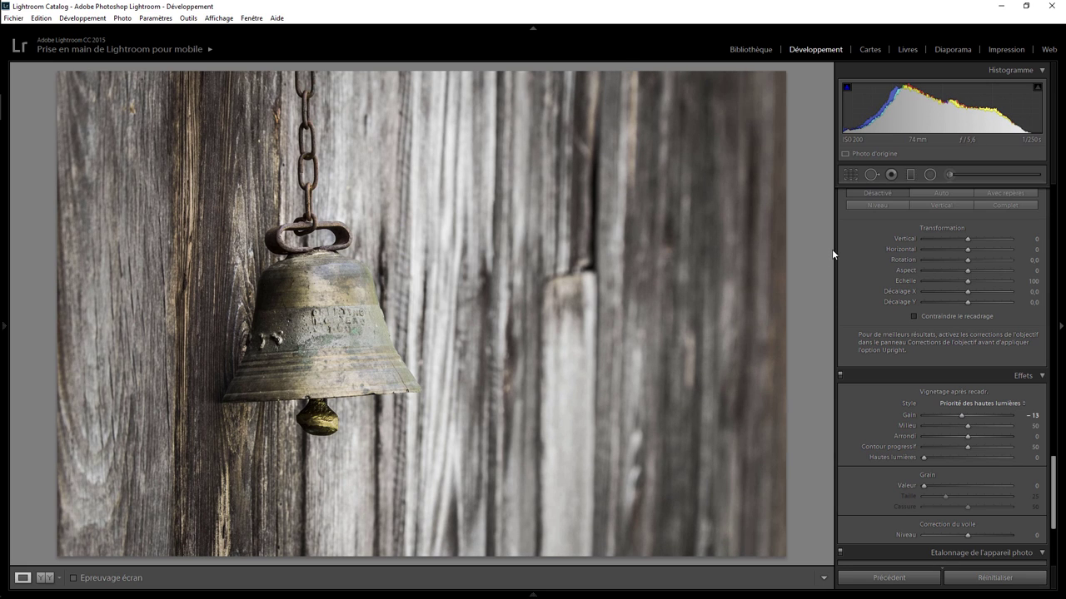
- Edit the bell's radial filter to lift Shadows to 40 and pull its bottom edge up
click(930, 175)
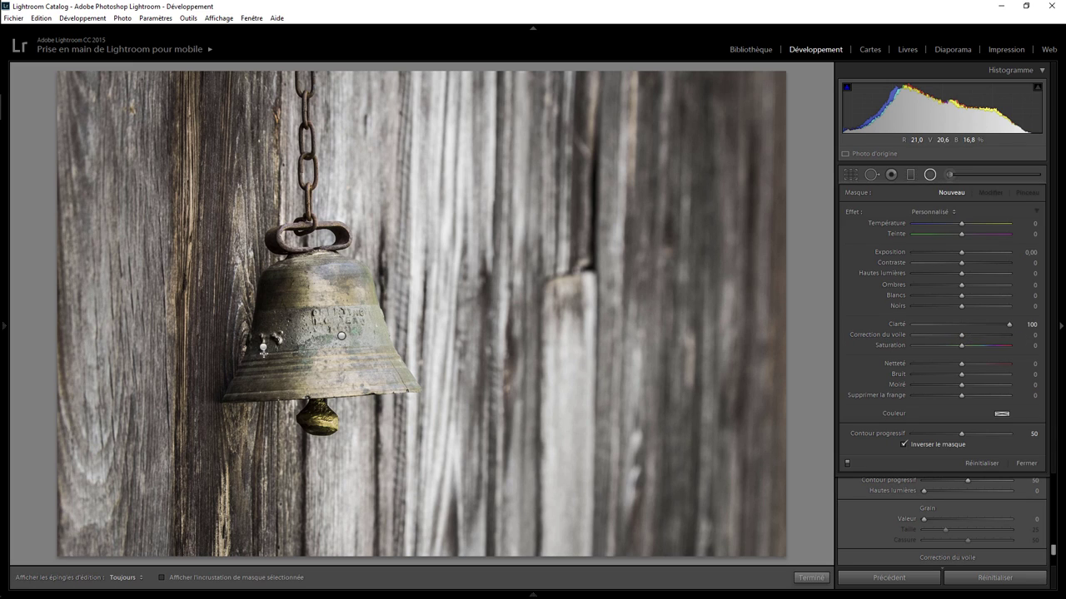
click(264, 340)
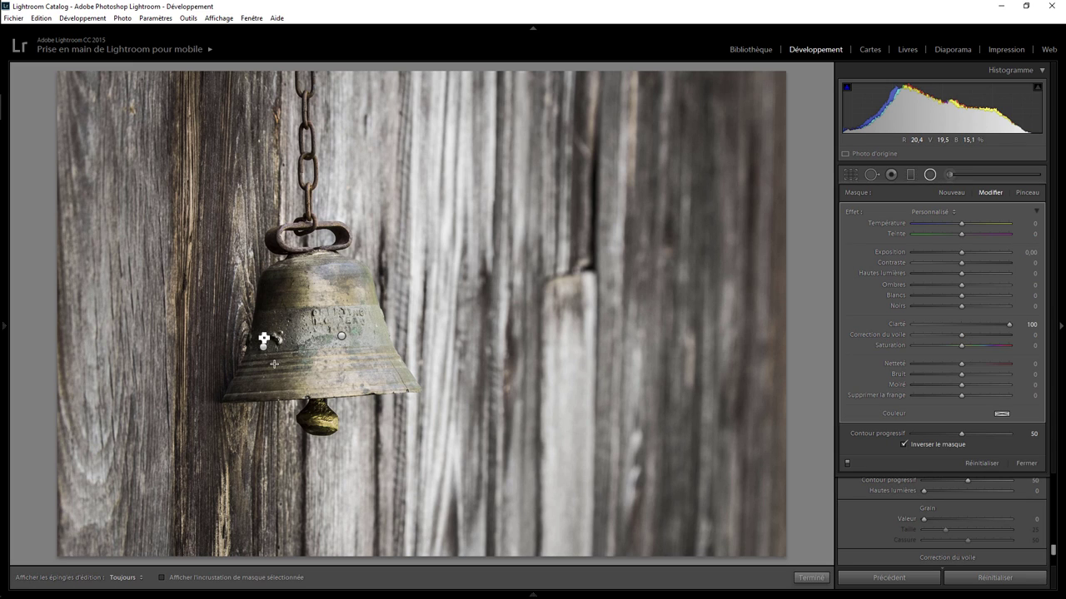
click(263, 346)
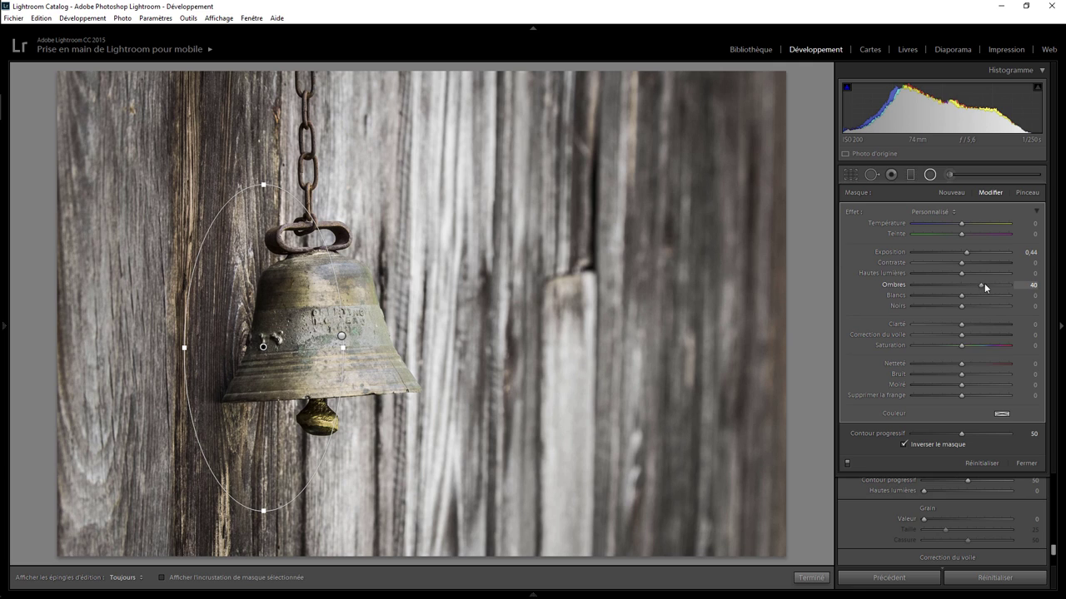
drag(964, 285, 987, 280)
drag(979, 284, 979, 284)
drag(263, 510, 266, 490)
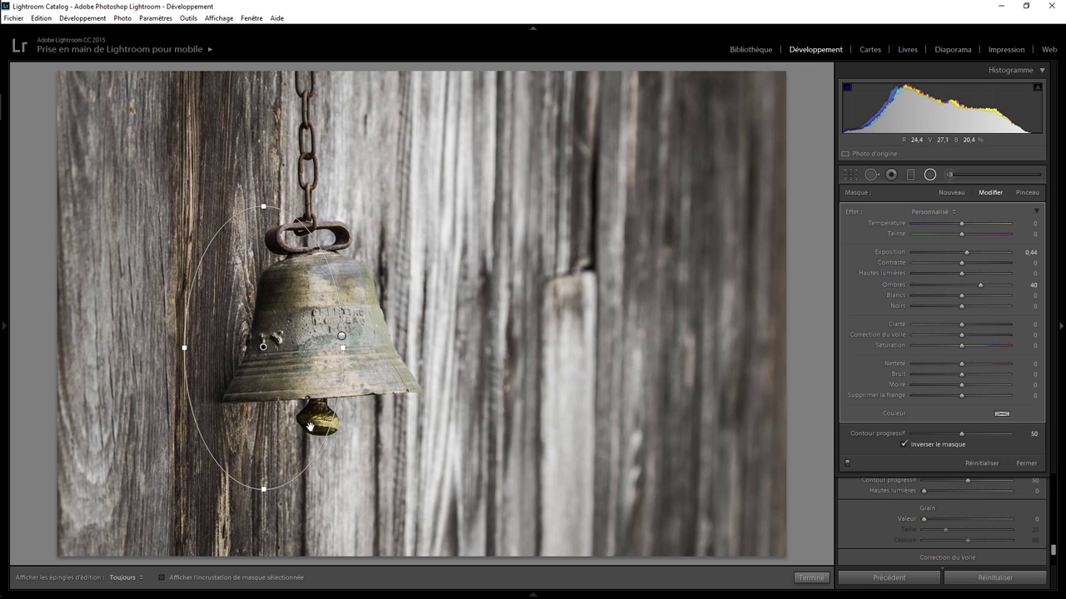
- Zoom 1:1 on the clapper and brush over it with a size-5 adjustment raising Shadows to +100
click(811, 578)
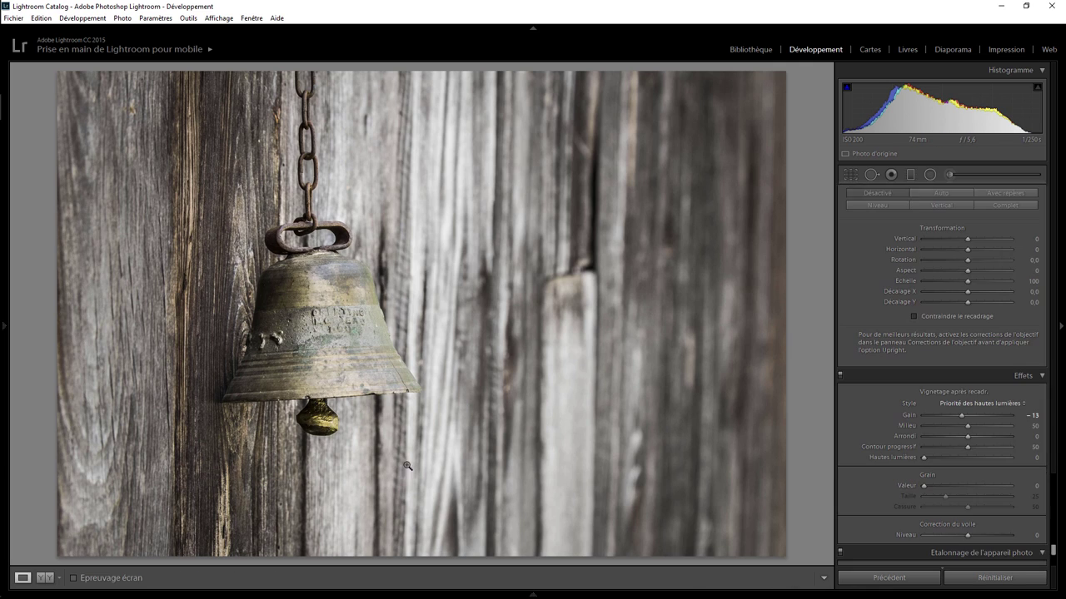
click(311, 416)
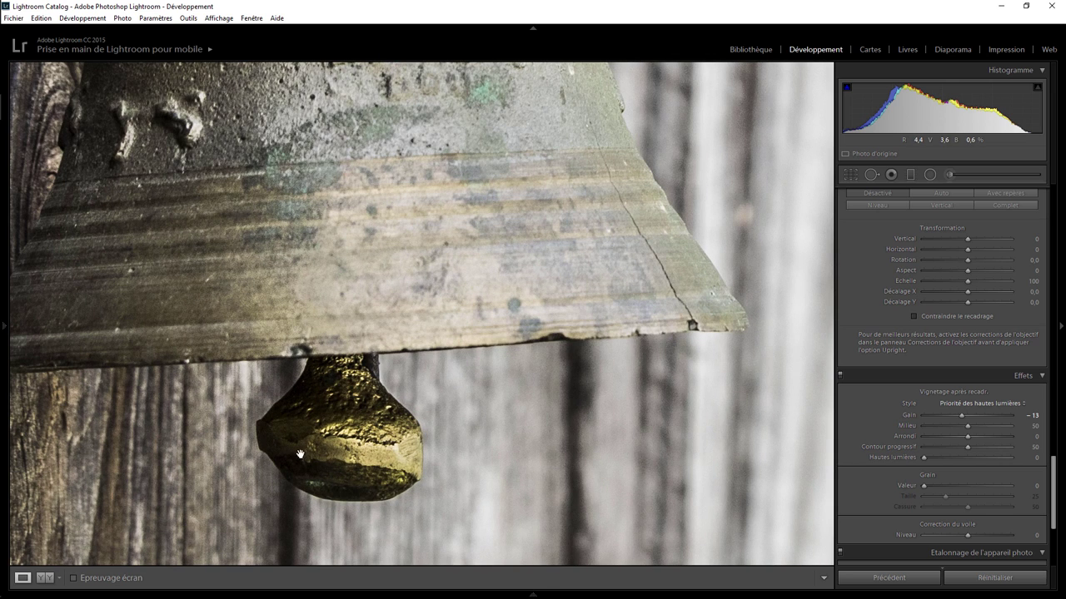
click(950, 174)
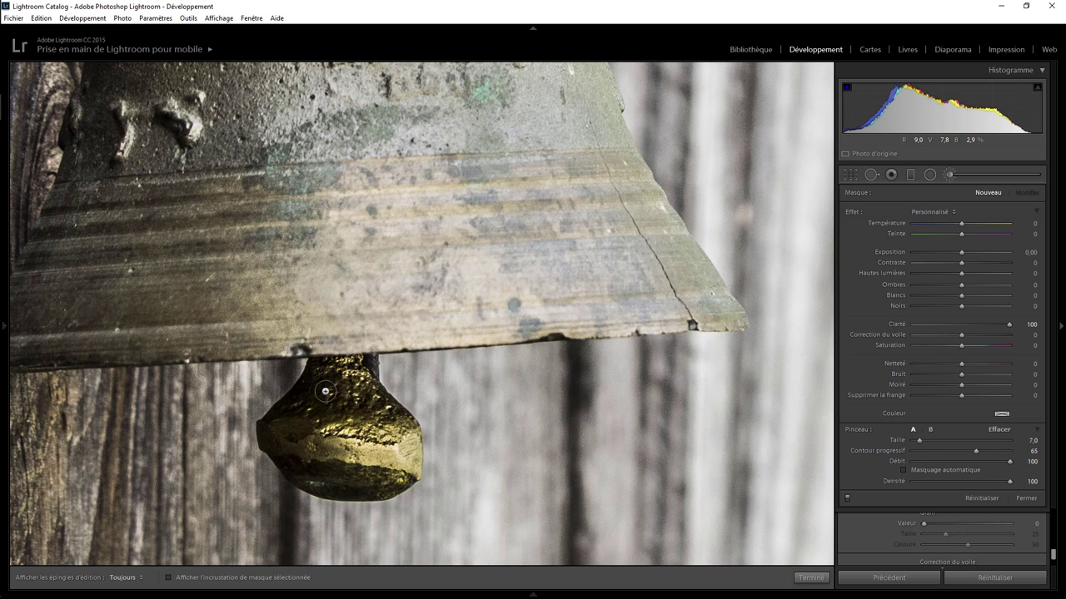
scroll(325, 390, down, 2)
double_click(851, 213)
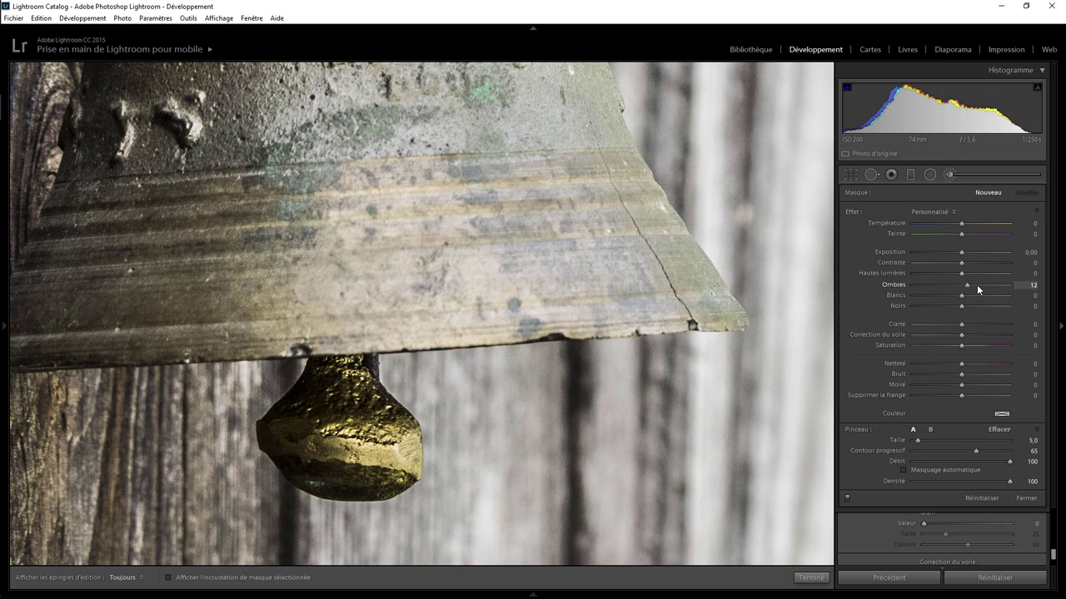
key(h)
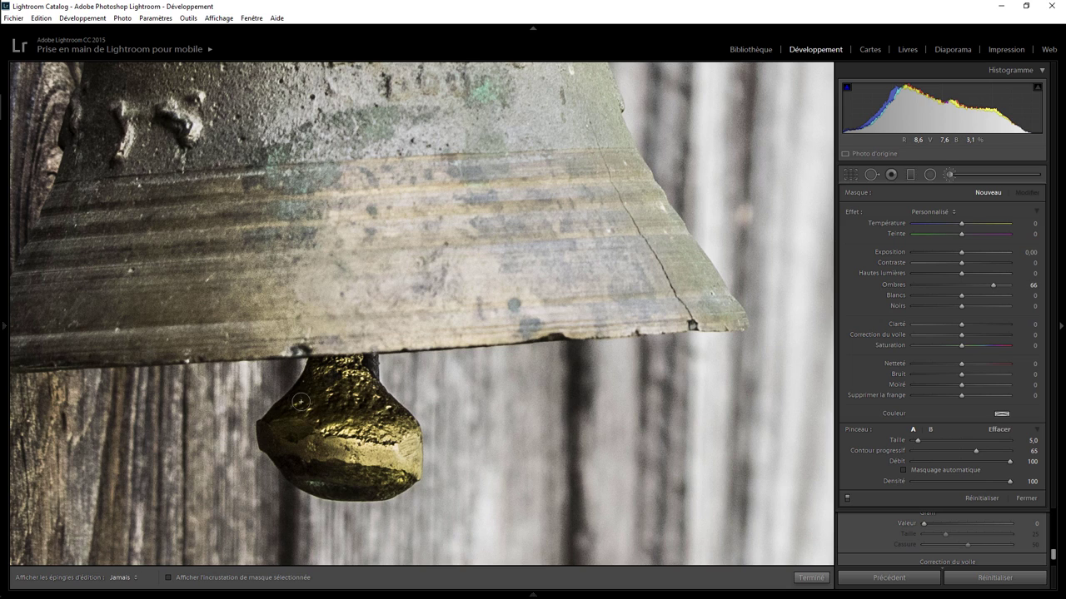
drag(308, 480, 325, 482)
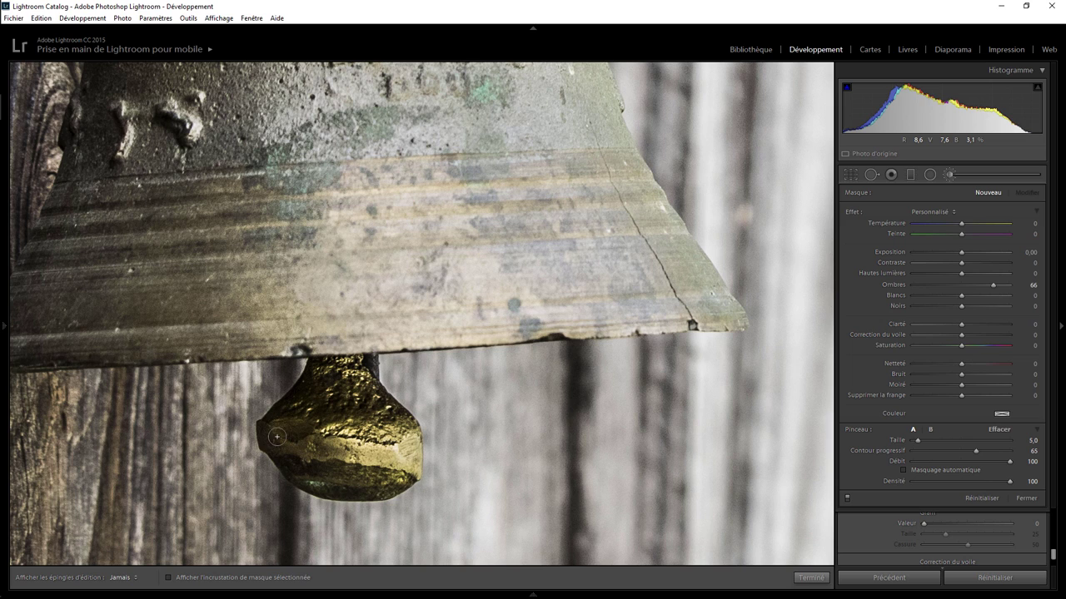
drag(307, 398, 367, 364)
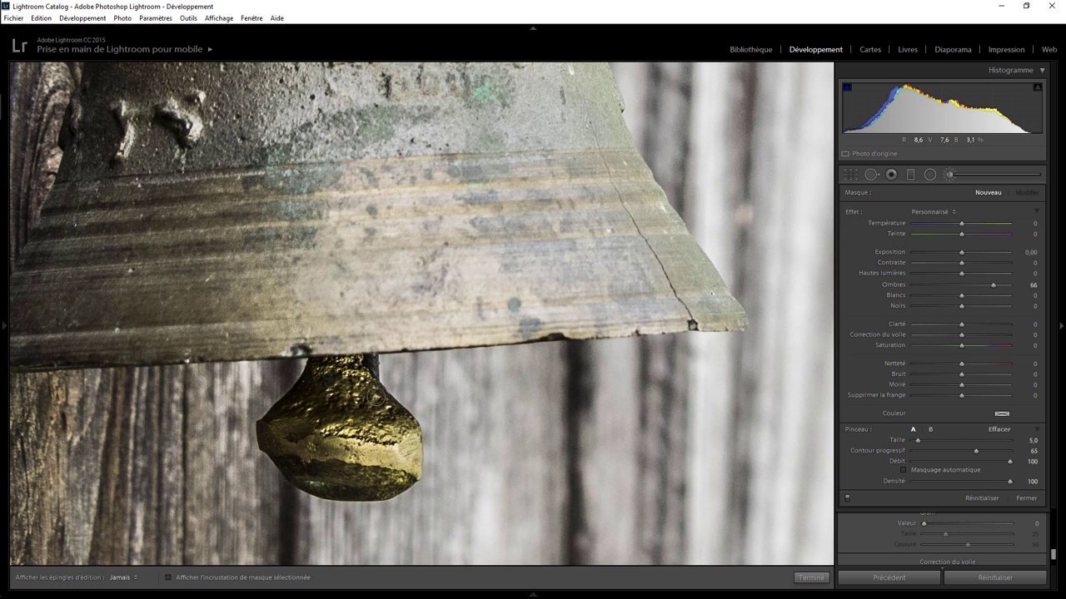
drag(367, 363, 432, 399)
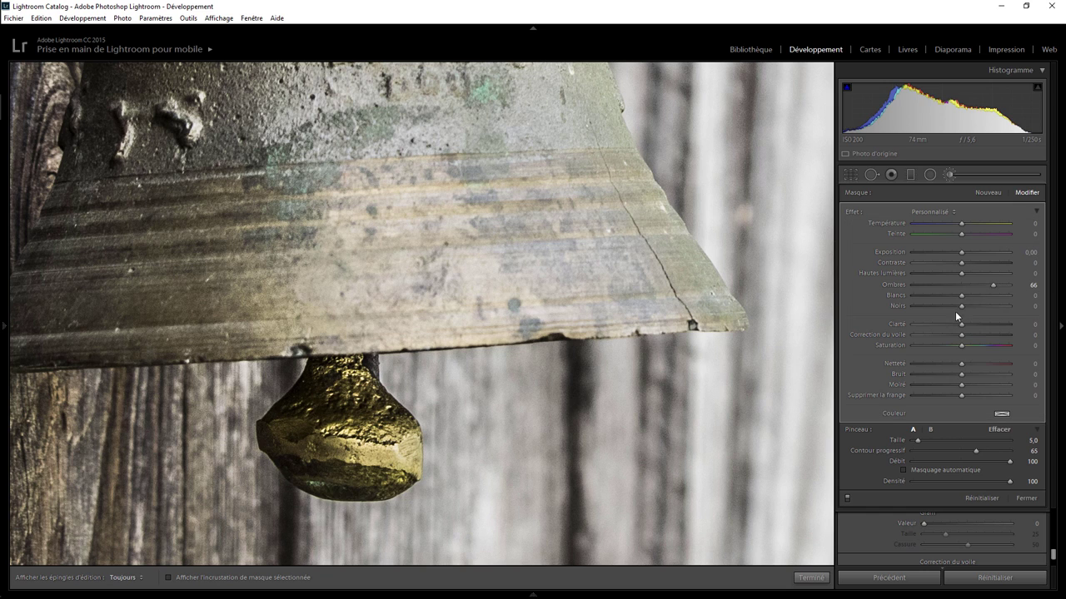
mouse_move(994, 285)
mouse_down()
mouse_move(939, 290)
mouse_move(1036, 299)
mouse_move(981, 295)
mouse_move(1017, 292)
mouse_up()
click(803, 578)
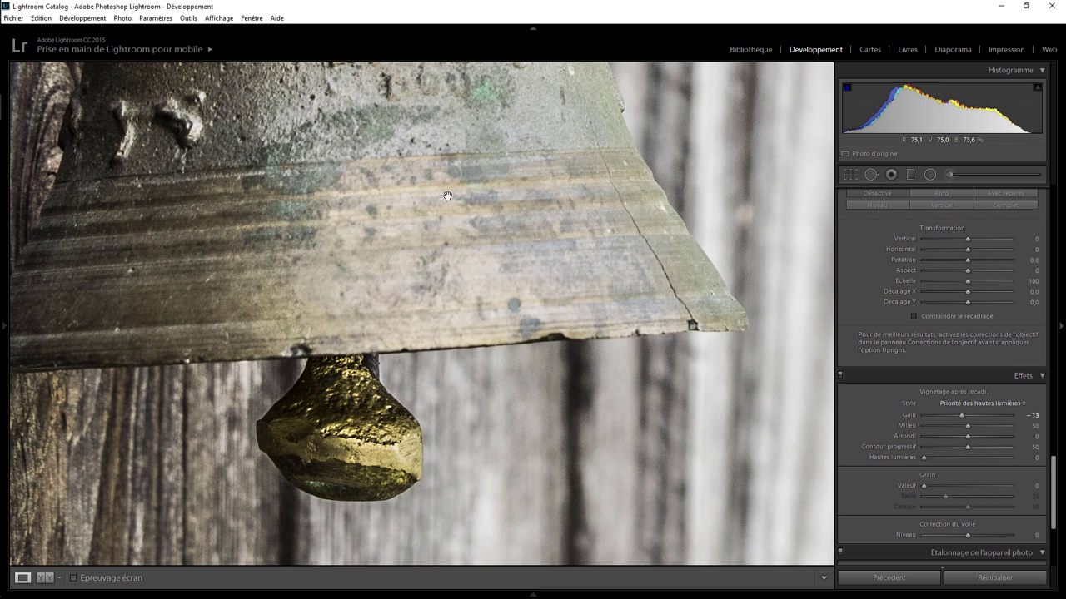
- Zoom back to Fit and toggle the Before view with backslash to compare original and edit
click(344, 110)
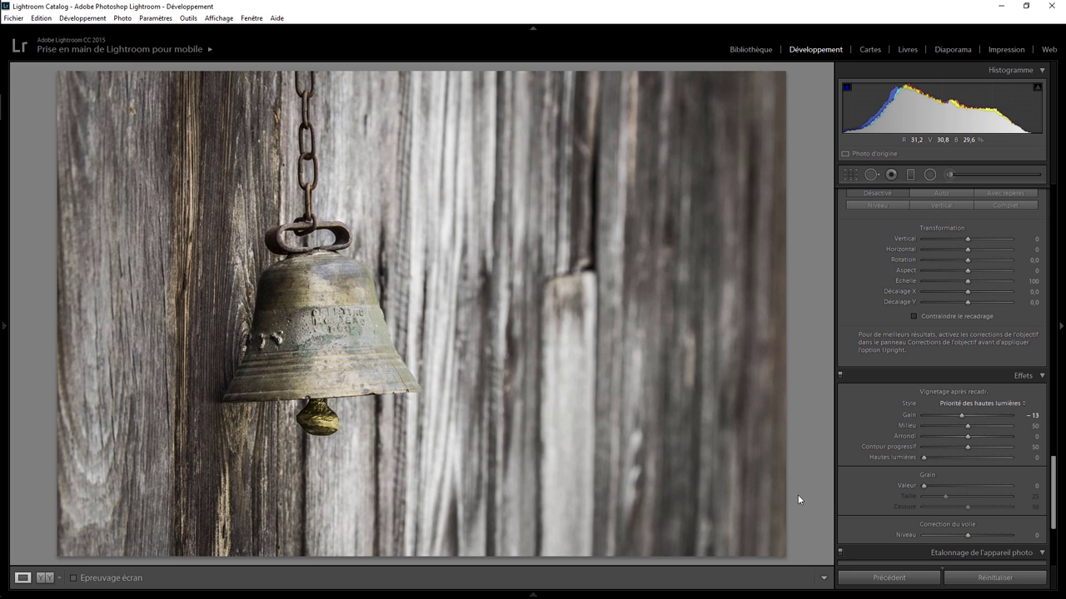
drag(1050, 469, 1050, 200)
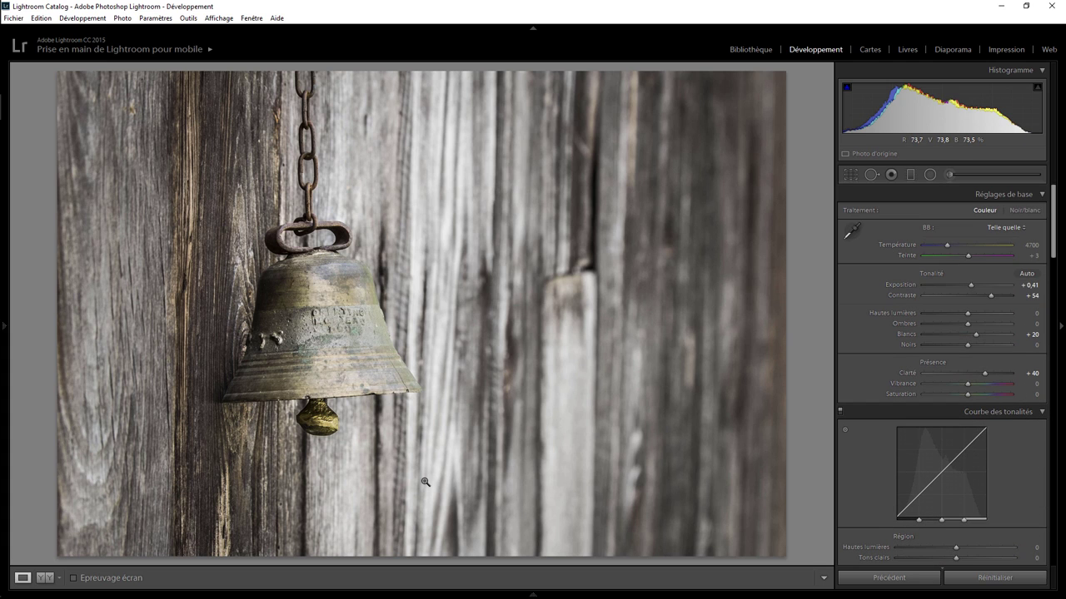
key(shift)
key(backslash)
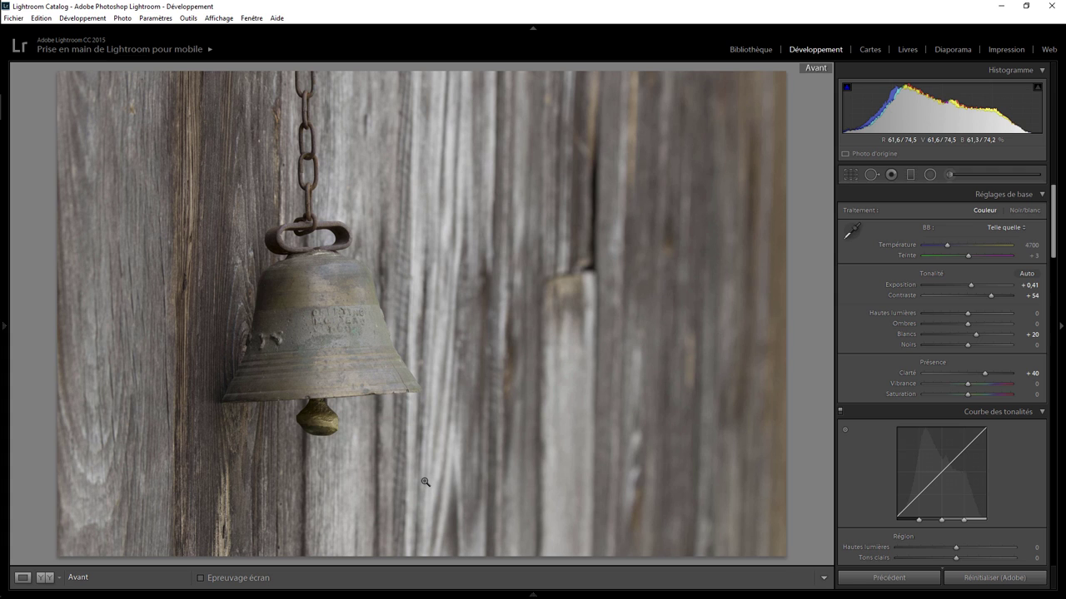
key(backslash)
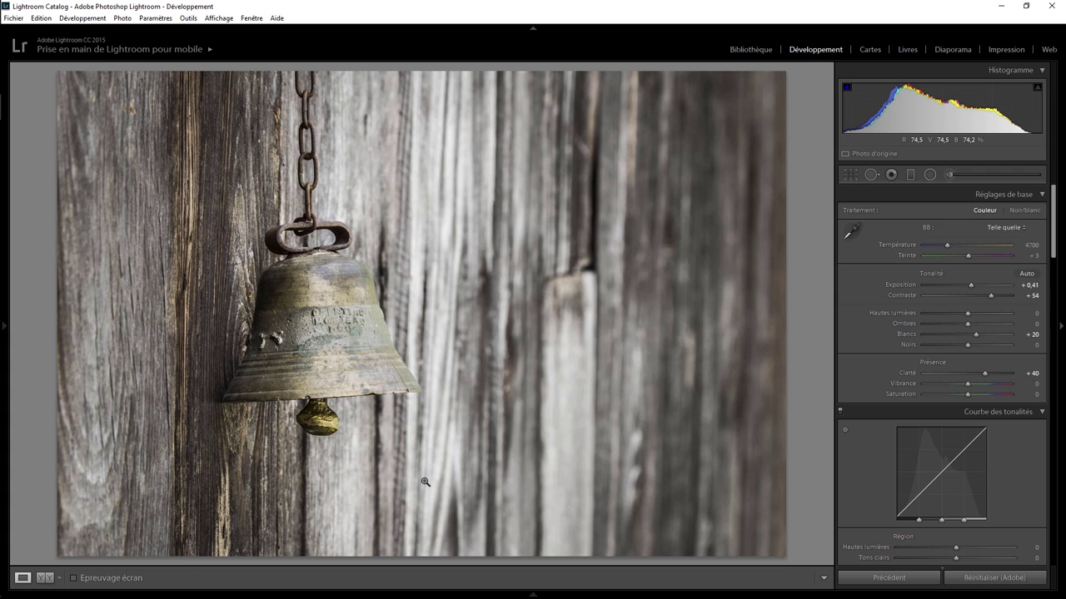
key(backslash)
key(backslash)
key(backslash)
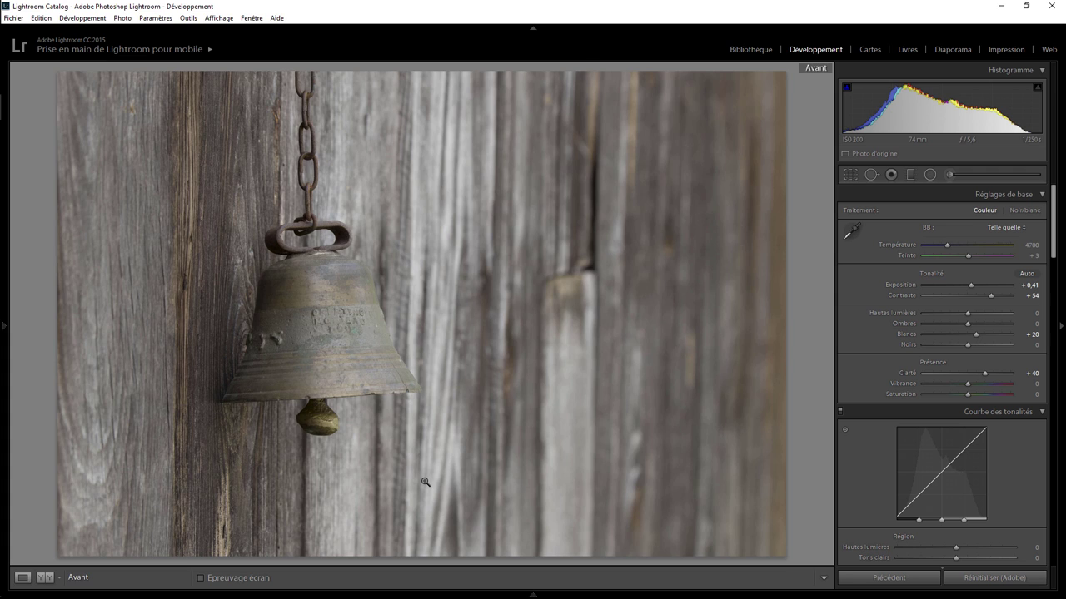
key(backslash)
key(backslash)
key(backslash)
key(backslash)
key(backslash)
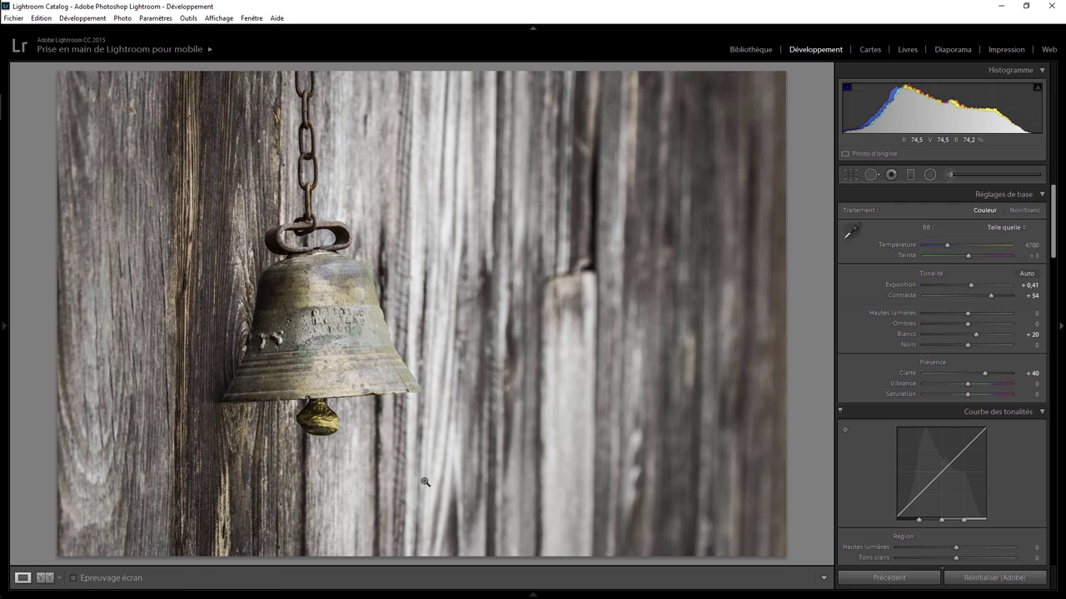
key(backslash)
key(backslash)
key(shift)
key(backslash)
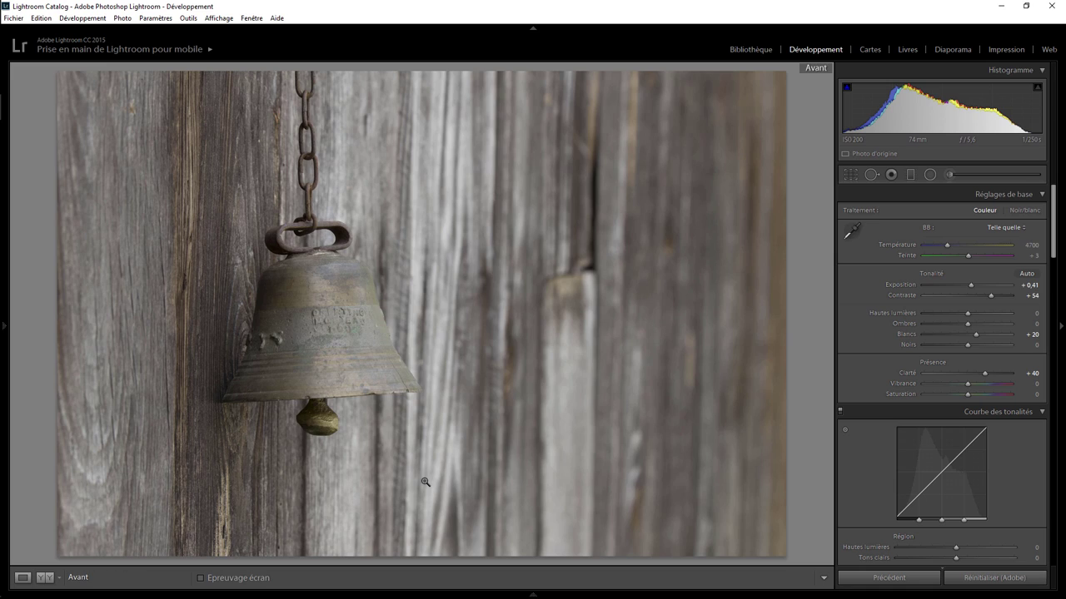
key(backslash)
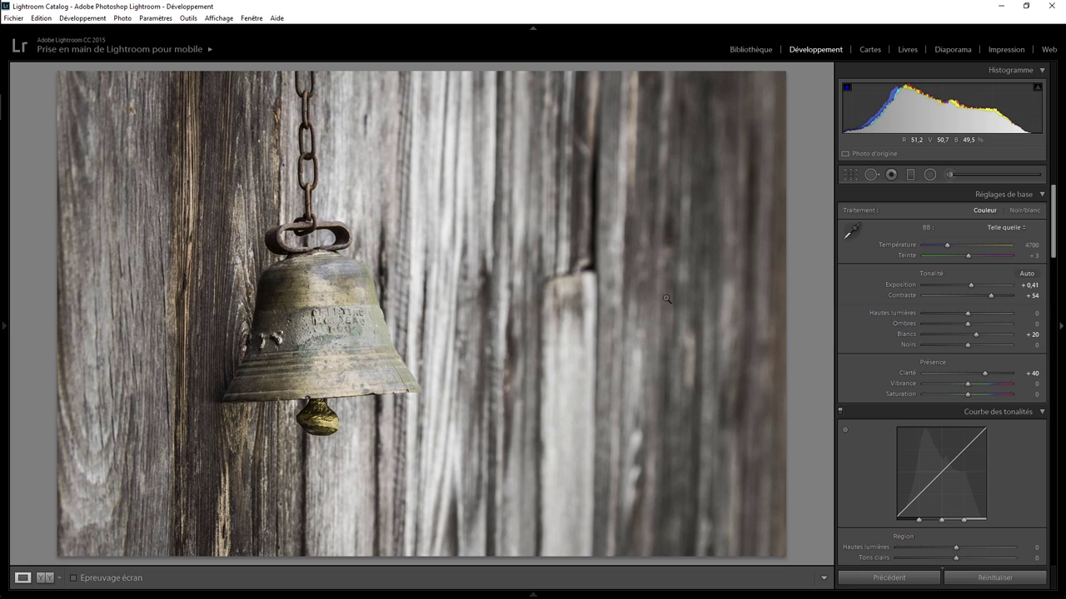
- Review the wall-desaturating graduated filter, then the oval and circular radial filters on the bell
click(911, 175)
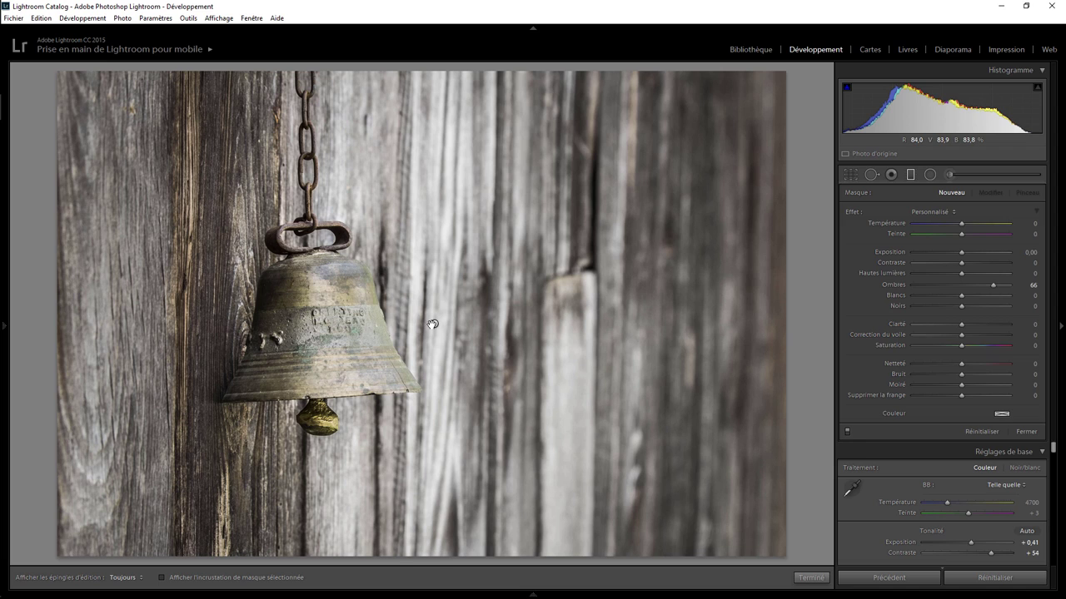
drag(430, 325, 432, 324)
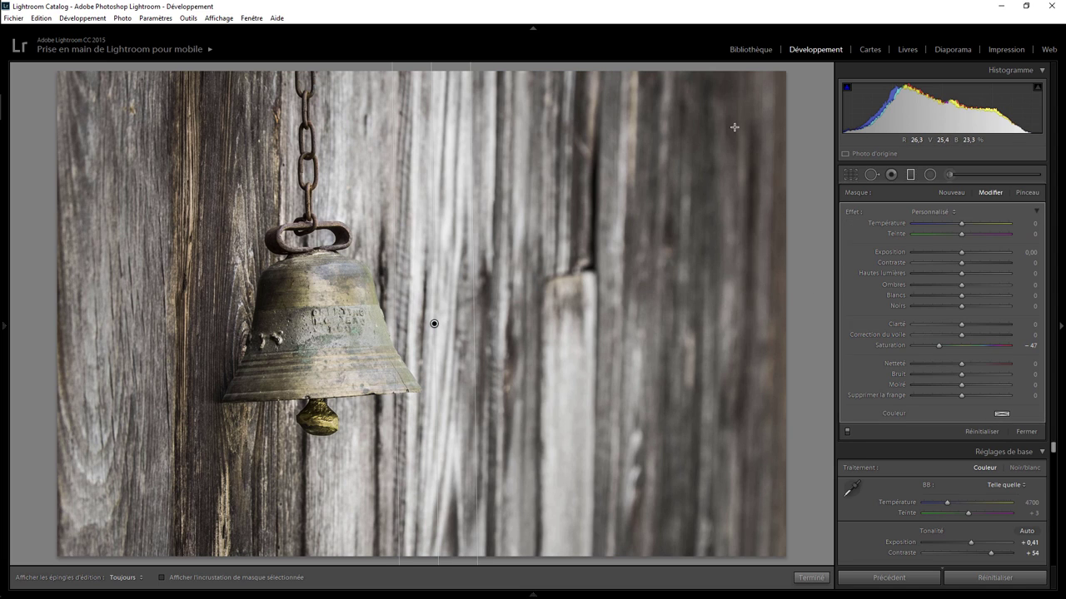
click(930, 174)
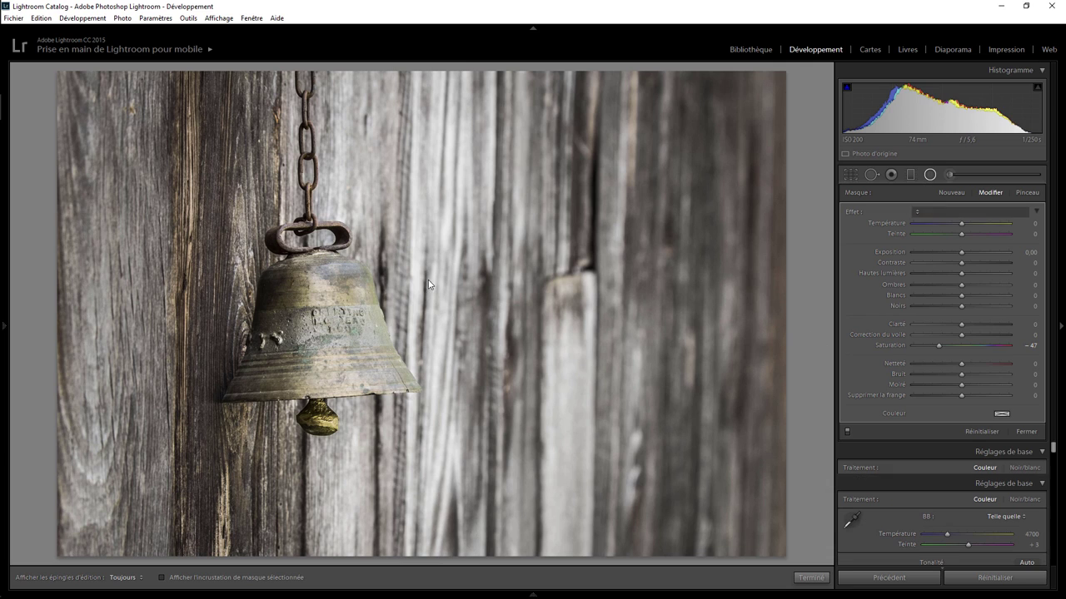
click(263, 348)
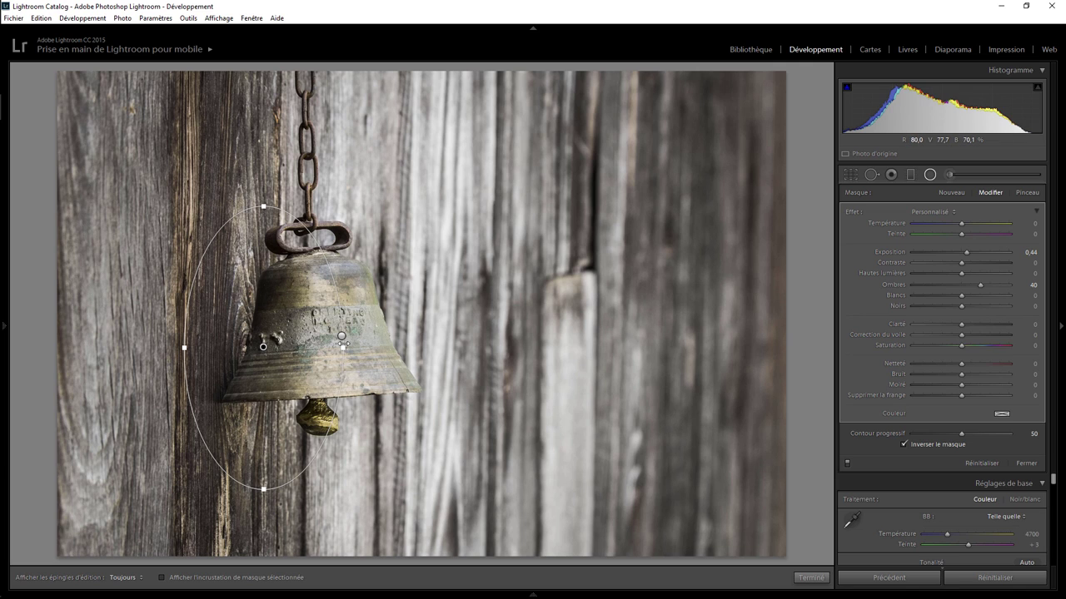
click(340, 335)
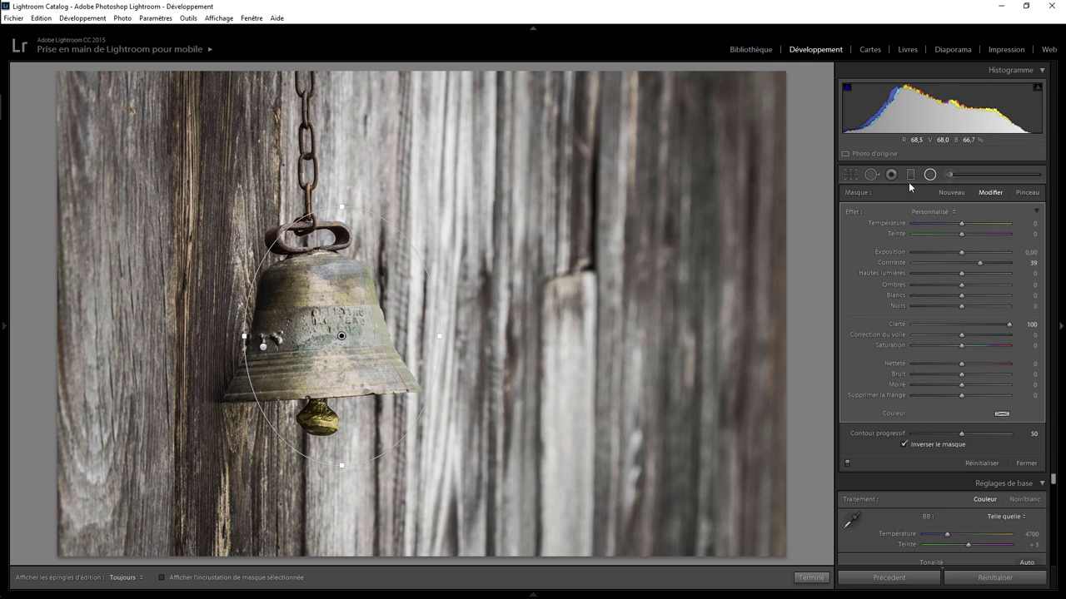
key(shift+t)
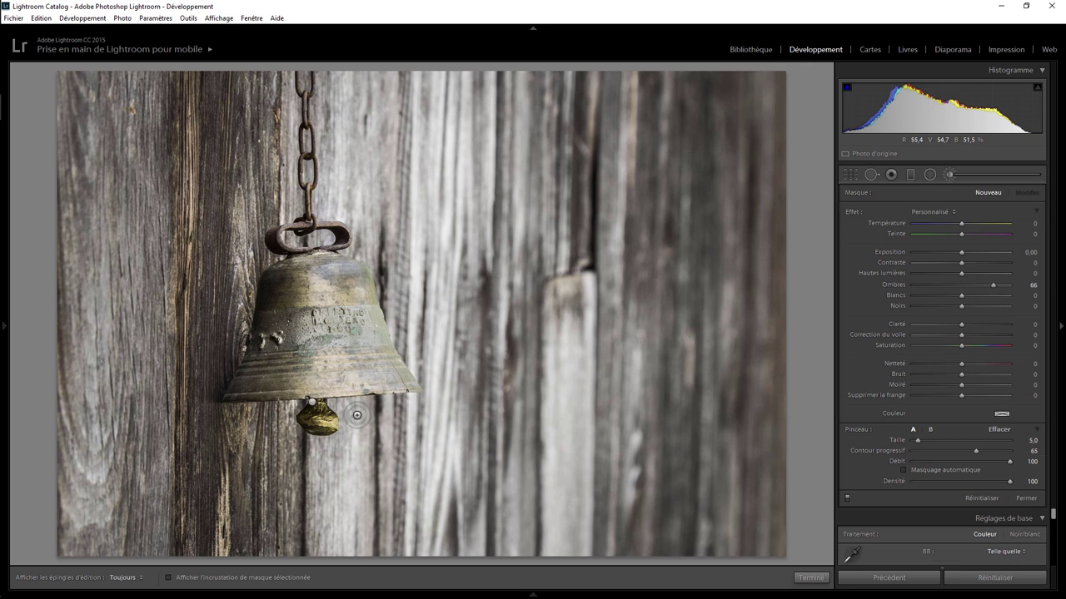